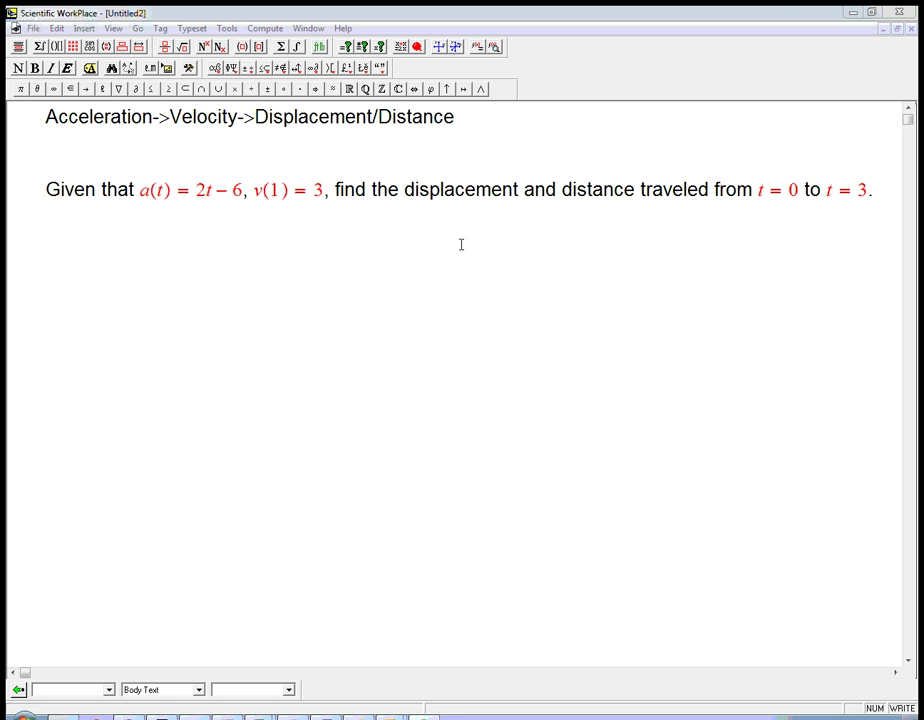
left_click_drag(404, 191, 707, 199)
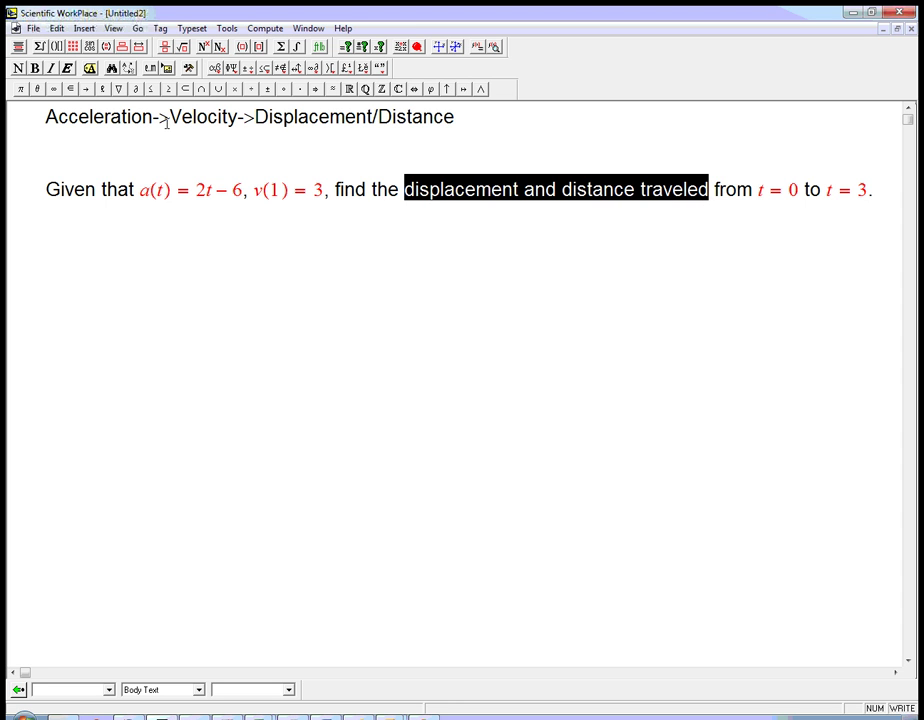
left_click_drag(170, 119, 238, 120)
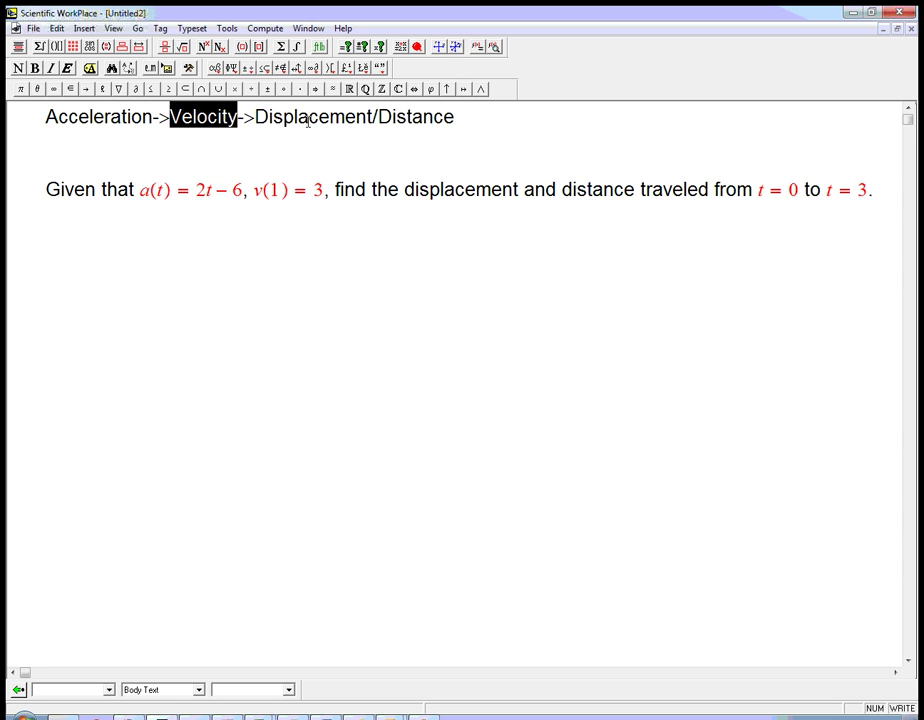
left_click(880, 197)
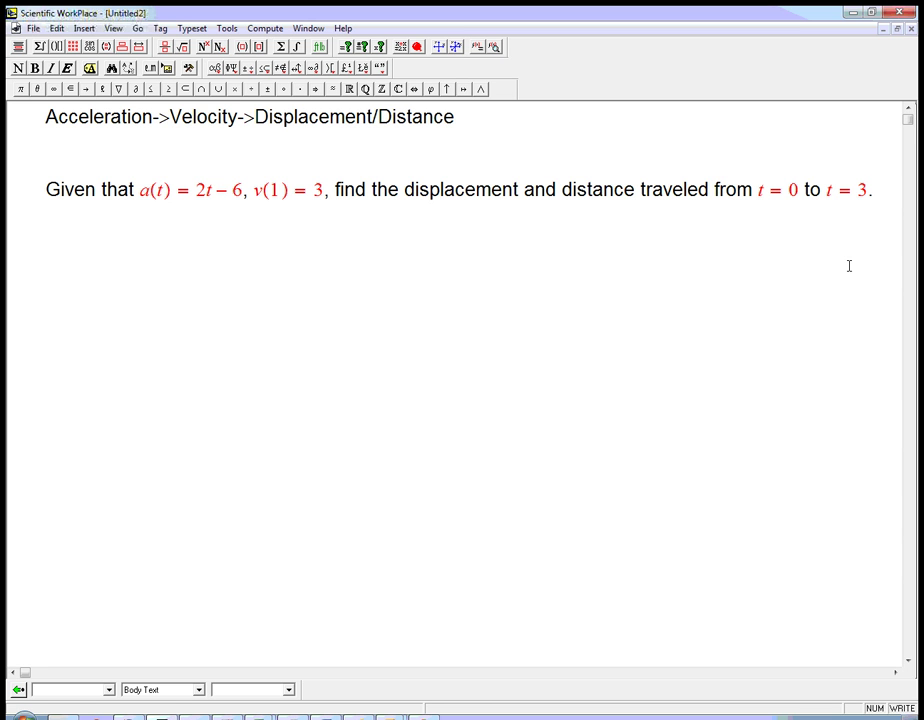
left_click_drag(140, 197, 241, 205)
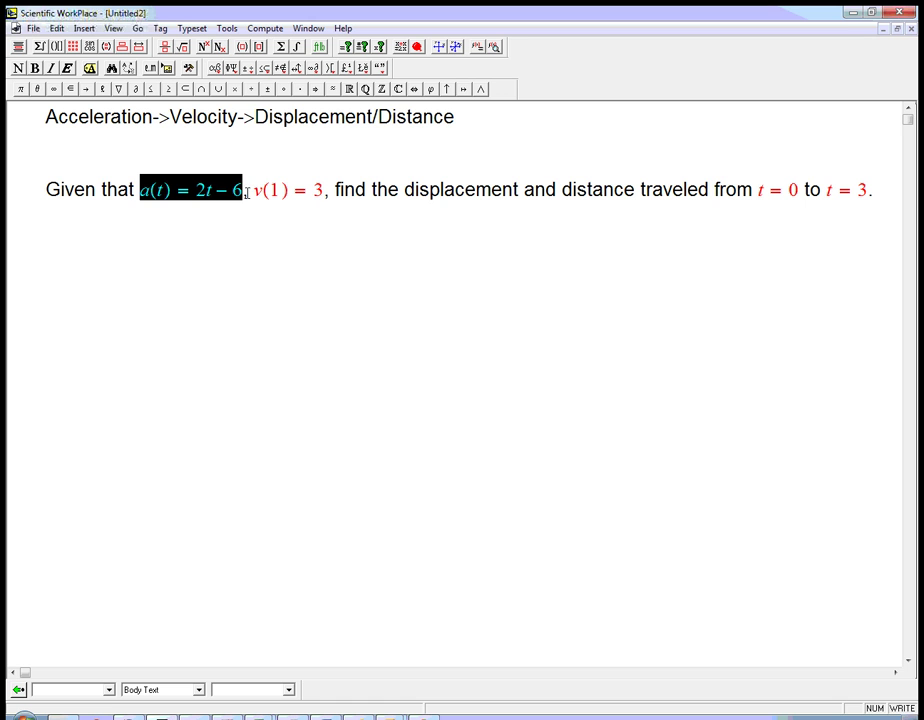
Add a line "Step 1:" below the problem statement, followed by "v(t) =" as a displayed equation.
left_click(845, 242)
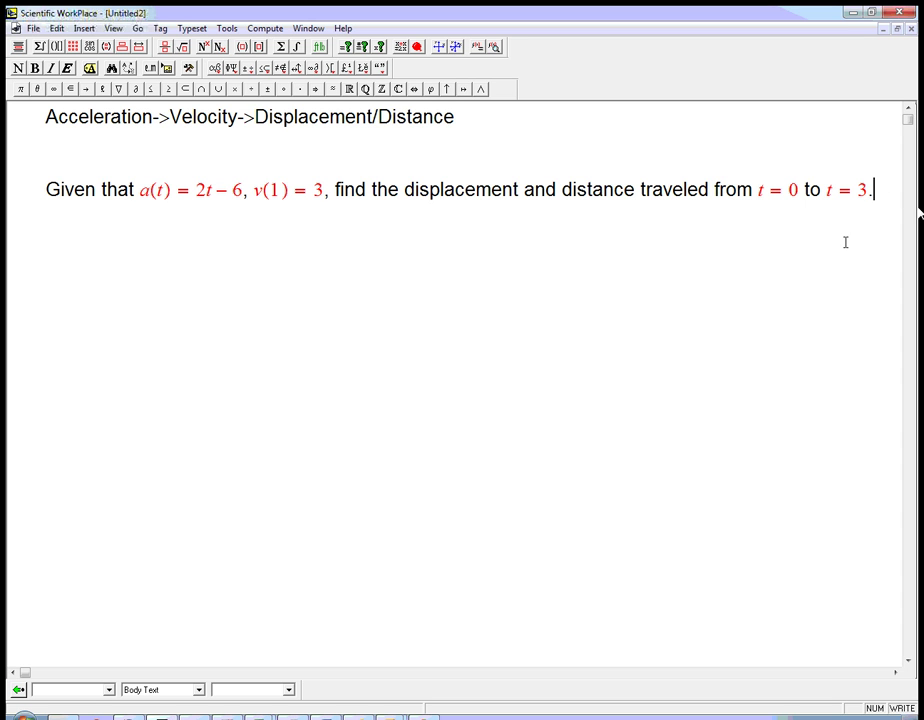
key("Return")
type("Step 1:")
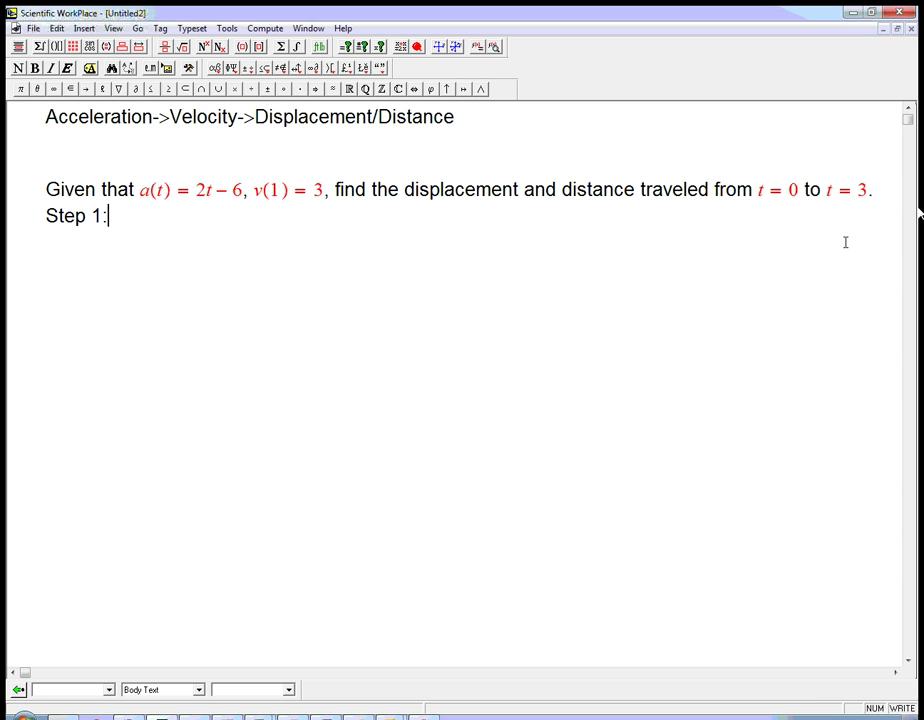
key("ctrl+m")
type("v(t) =")
key("shift+Left")
key("shift+Left")
key("shift+Left")
key("shift+Left")
key("shift+Left")
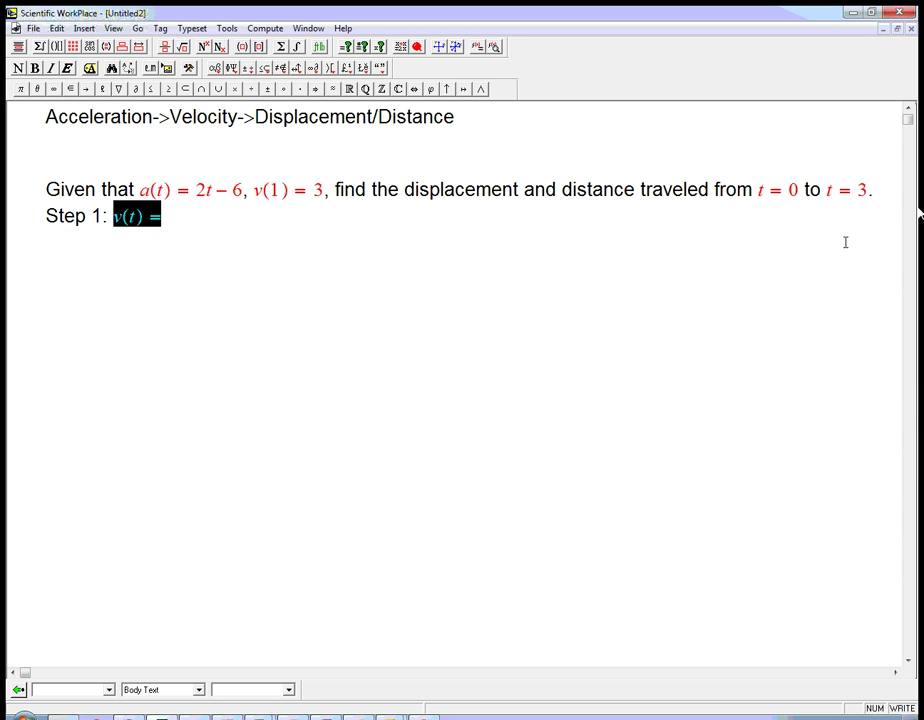
key("ctrl+d")
Complete the Step 1 heading with the text "Indefinite integral".
key("Up")
type("Ind")
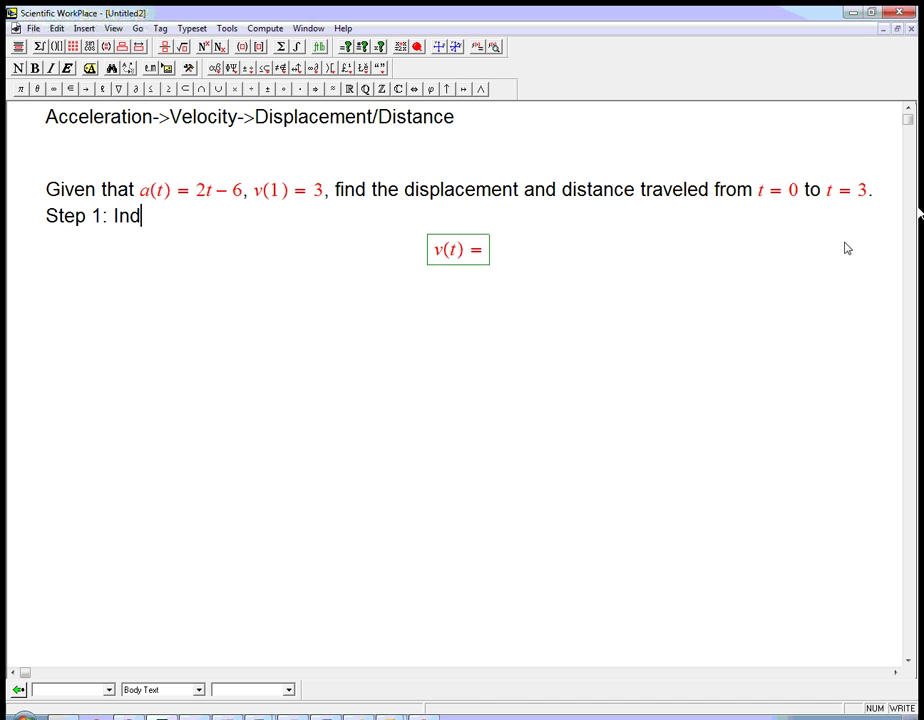
type("efinite")
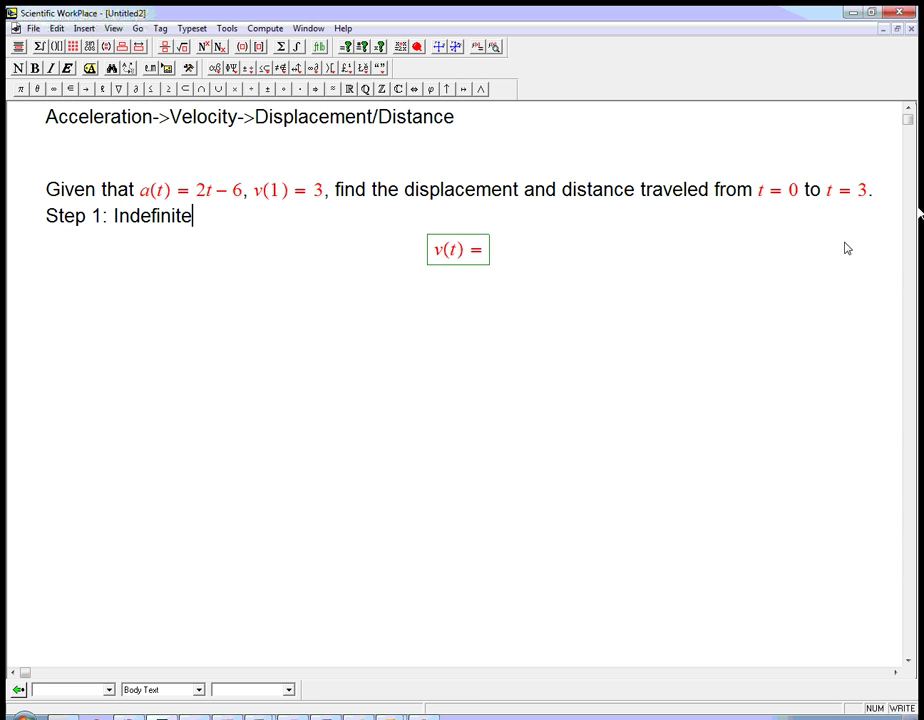
type(" integral")
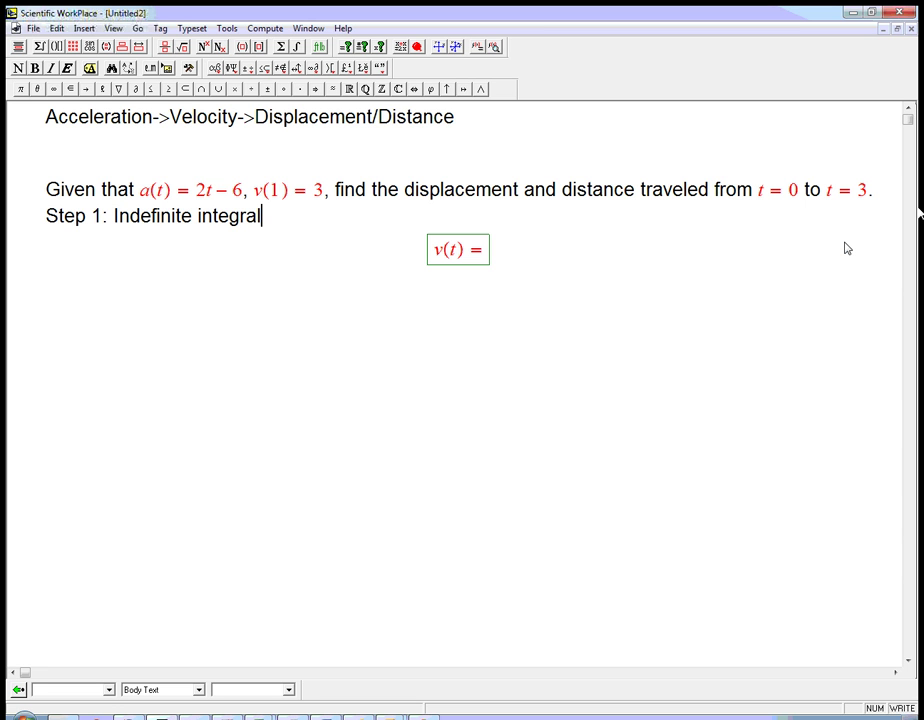
Complete the displayed equation's right-hand side as the indefinite integral of a(t) dt.
left_click(483, 253)
key("ctrl+i")
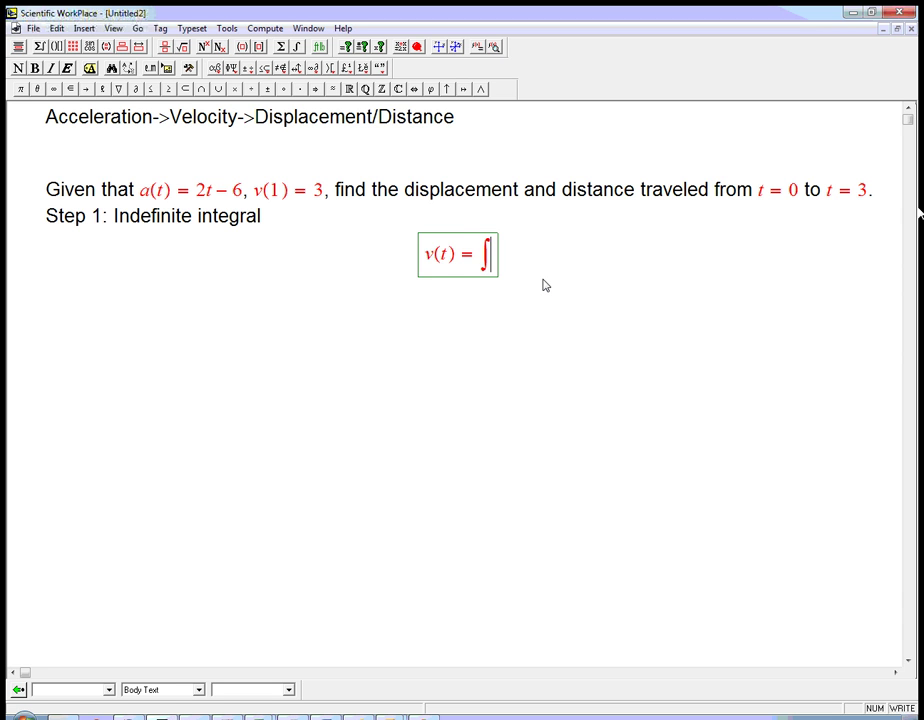
type("a(t")
key("Right")
type("dt")
Add a second row to the displayed equation reading "= t^2 - 6t + C".
key("Return")
type("= ")
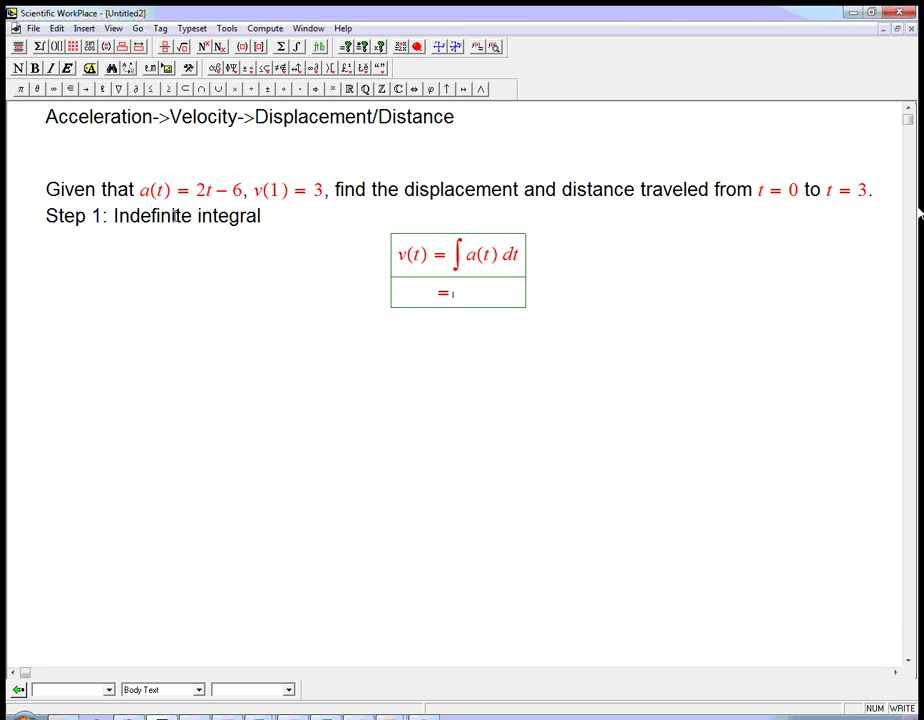
type("t^2")
key("Right")
type("-6t+C")
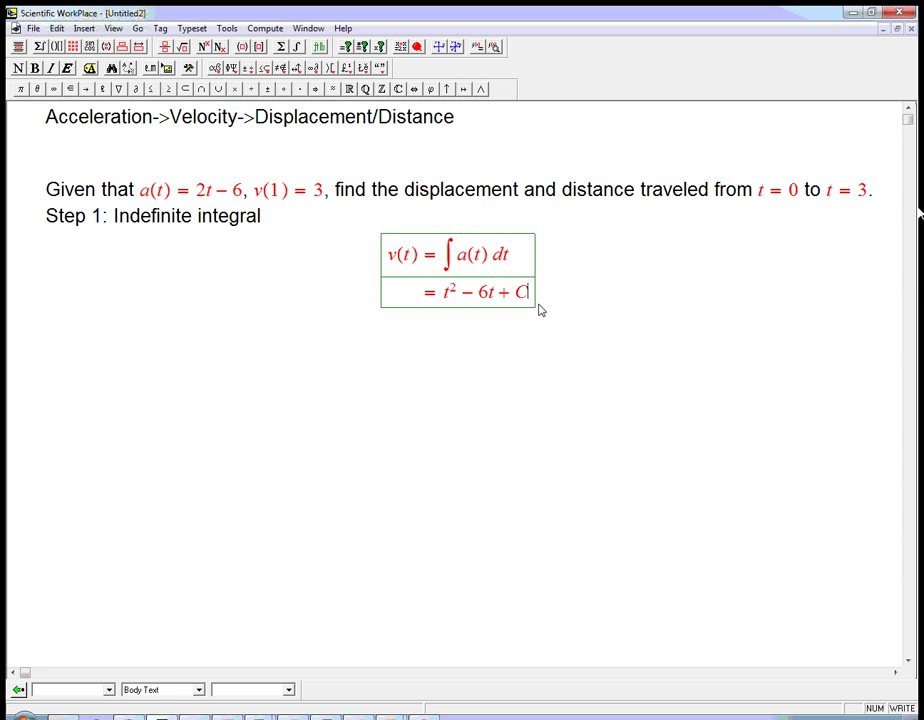
Add a third row substituting the initial condition v(1) = 3, reading "3 = 1^2 - 6*1 + C".
key("Return")
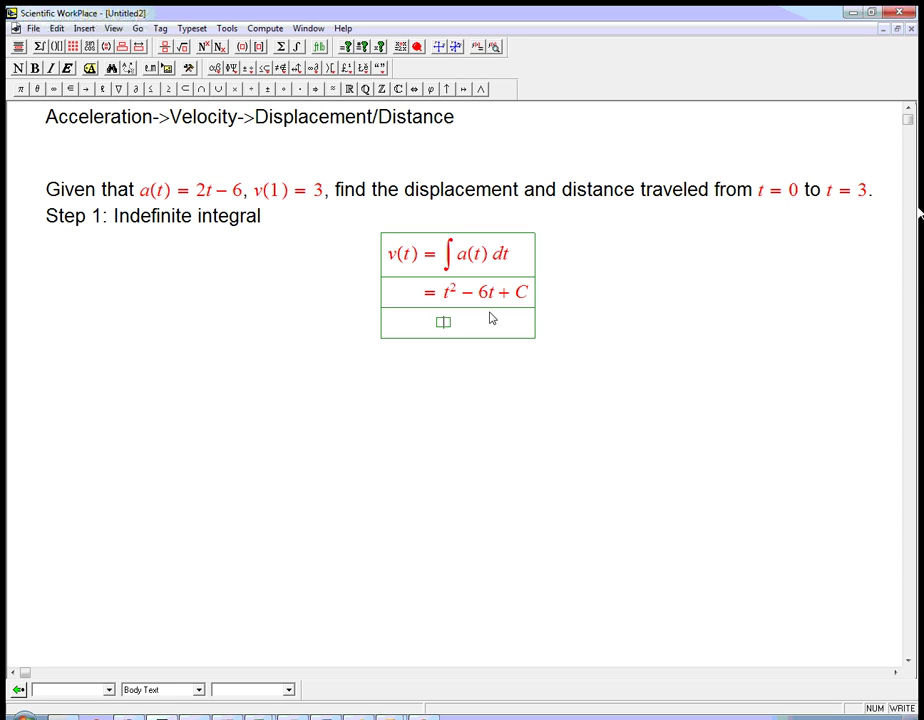
left_click(281, 200)
left_click(440, 322)
type("=1^2")
key("Right")
type("=")
key("BackSpace")
type("-6*1+C")
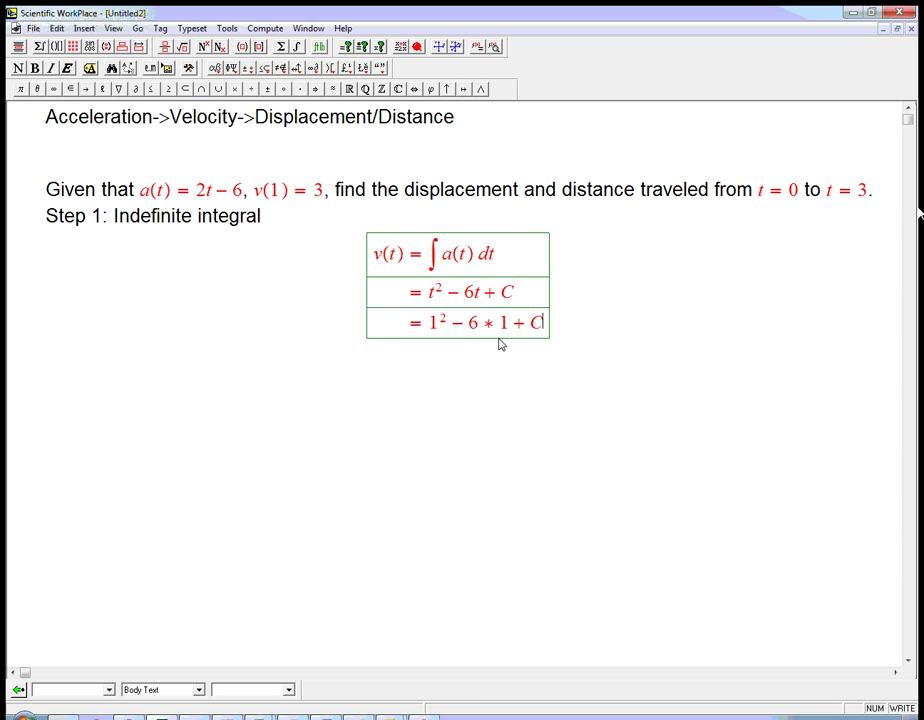
key("Home")
type("3")
left_click(277, 197)
left_click(322, 200)
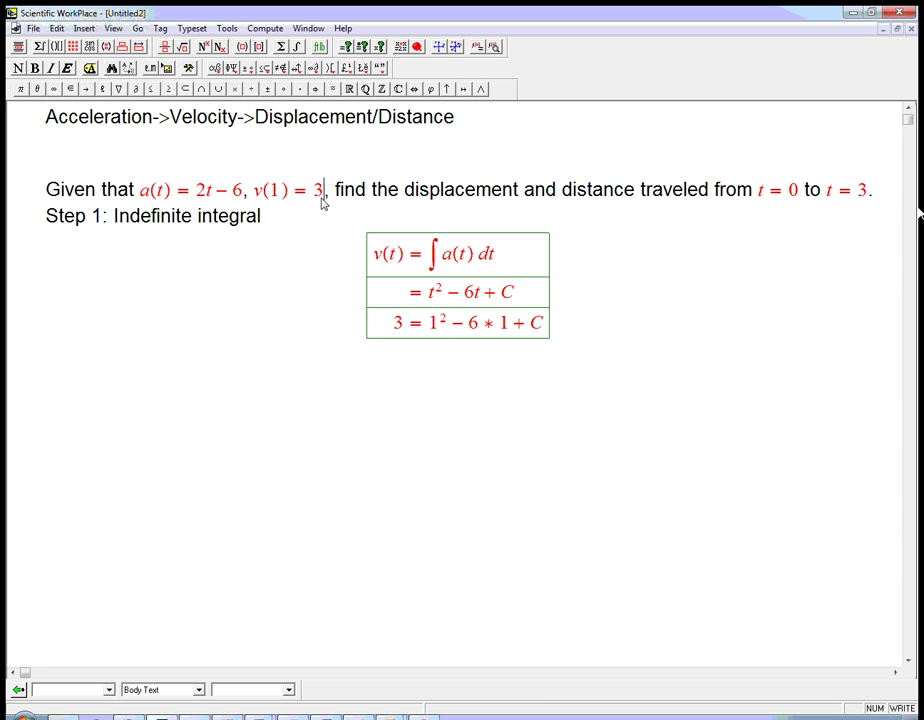
Add a row solving for the constant, reading "C = 3 + 6 - 1 = 8".
left_click(551, 334)
key("Return")
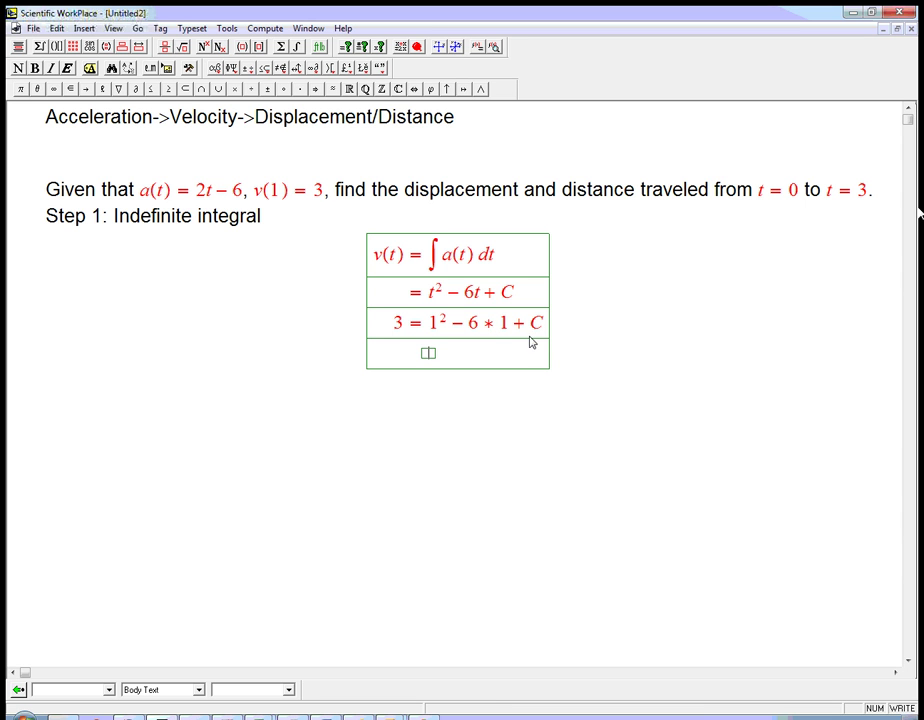
type("C=3+6-1=8")
Add a final row with the velocity function "v(t) = t^2 - 6t + 8".
key("Return")
type("v")
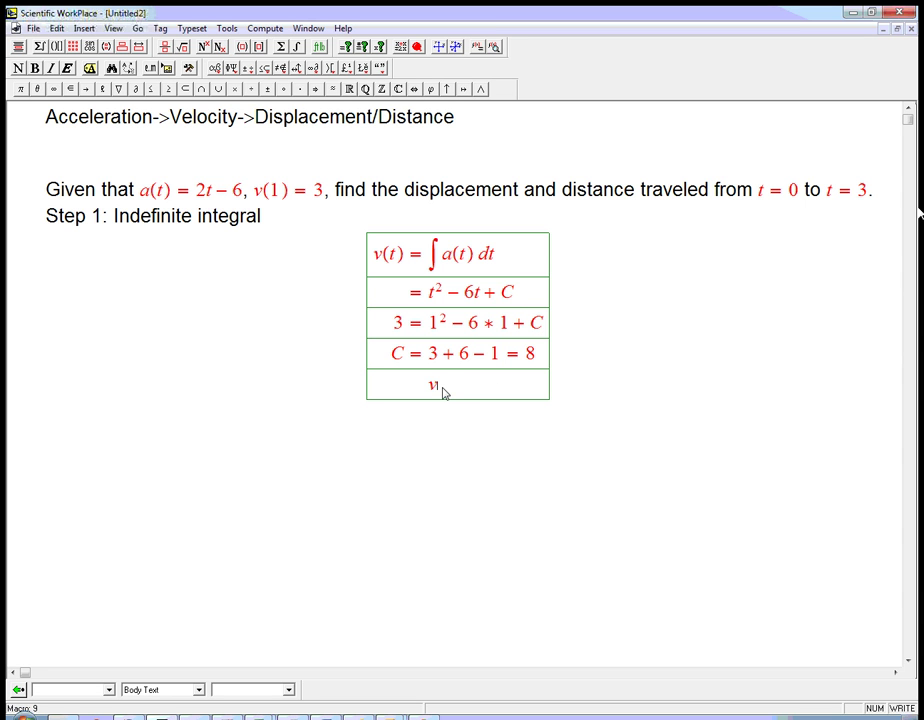
type("(t)=t^2")
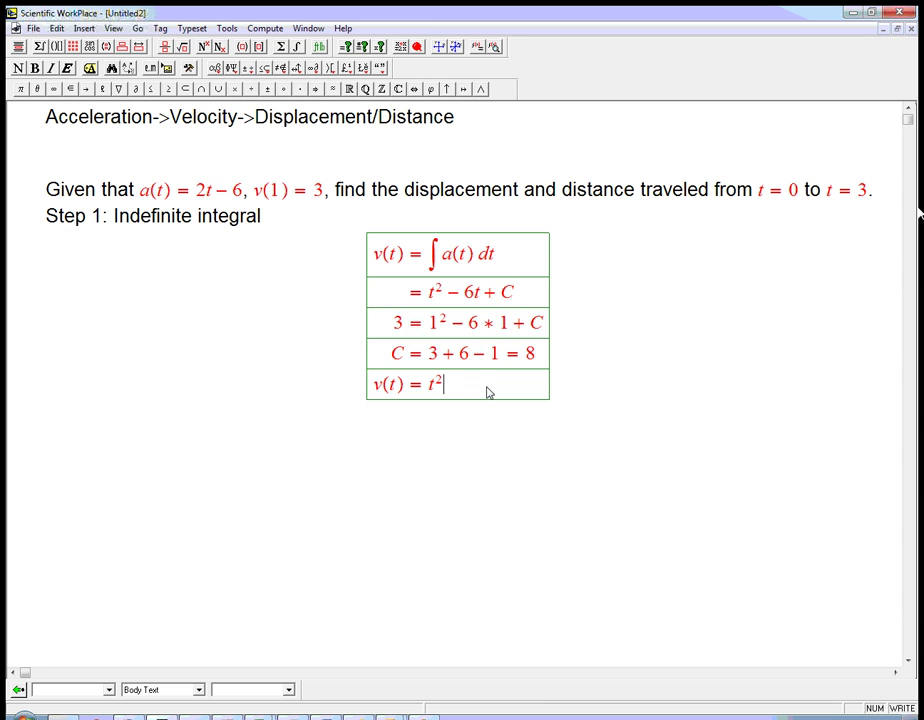
key("Right")
type("-6t+8")
Add the heading "Step 2: Turnarounds." below the displayed equation.
key("Down")
type("Stp")
key("BackSpace")
type("ep 2:")
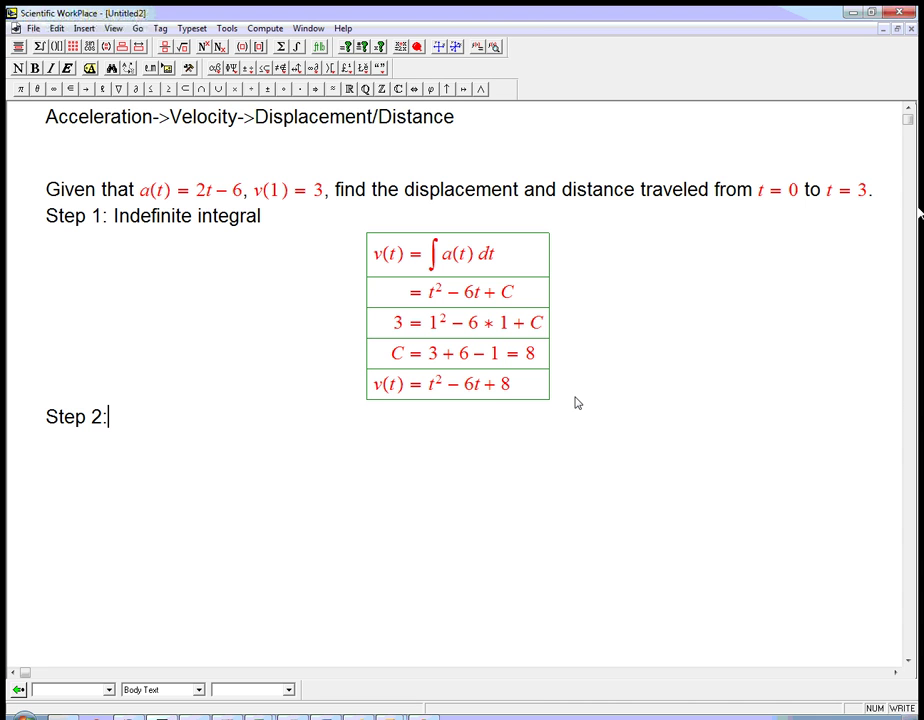
left_click_drag(404, 192, 522, 199)
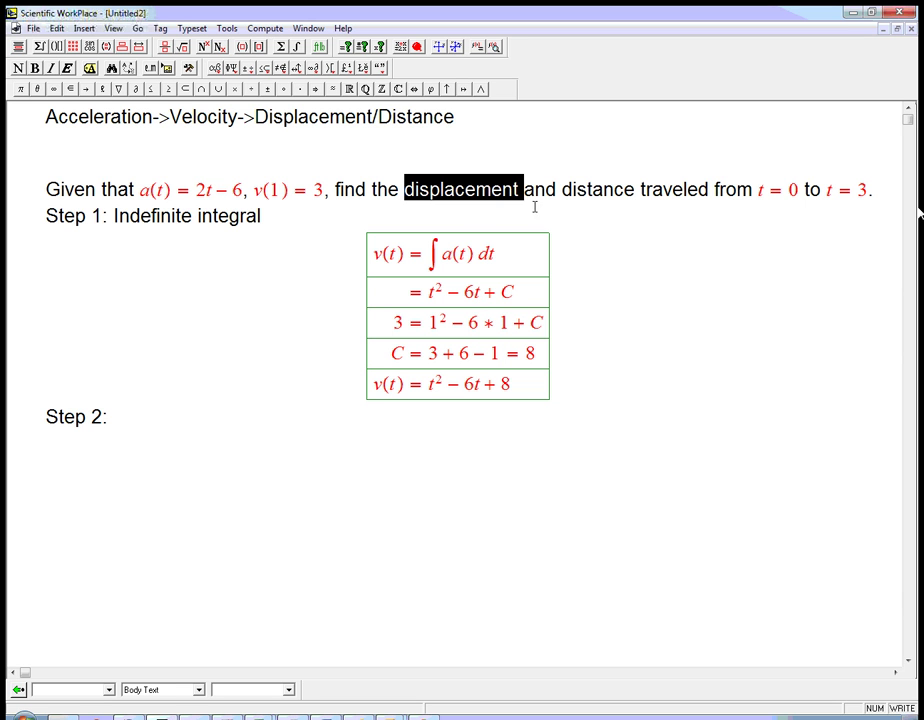
left_click_drag(560, 191, 711, 200)
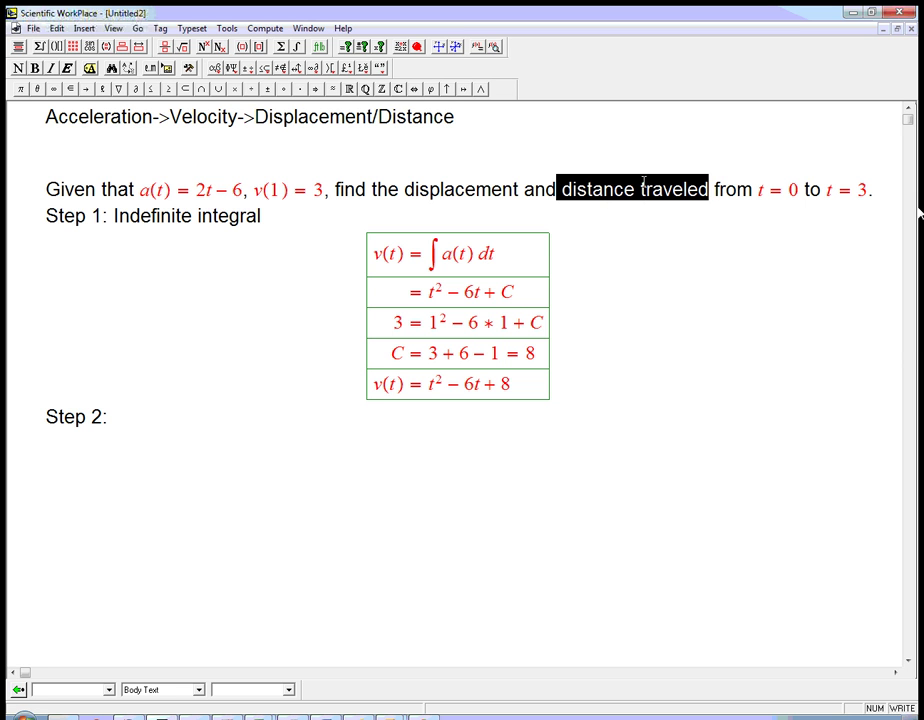
left_click(438, 431)
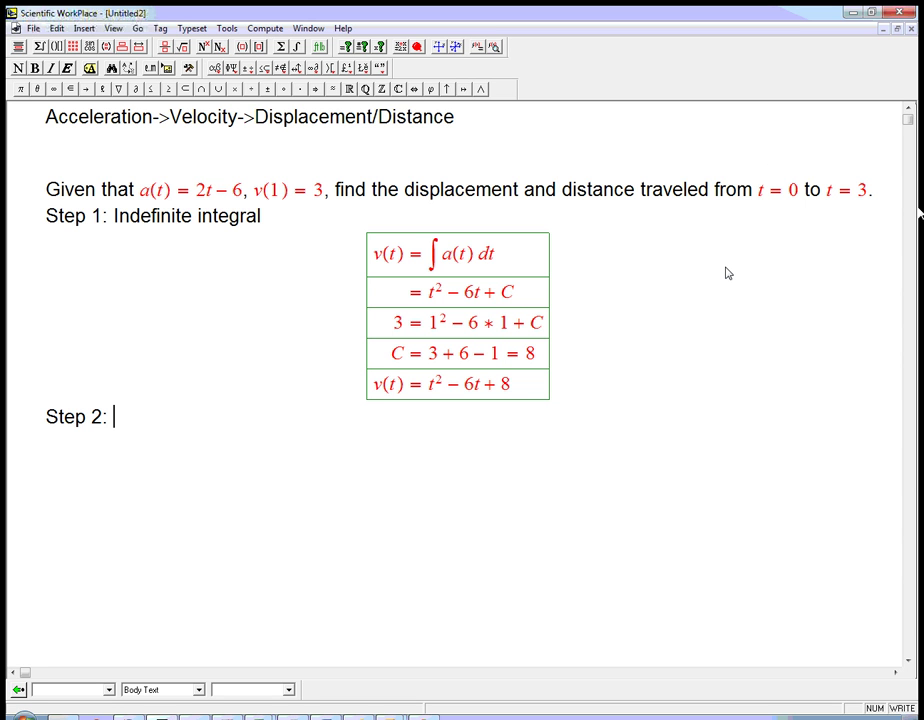
type("Turnarounds.")
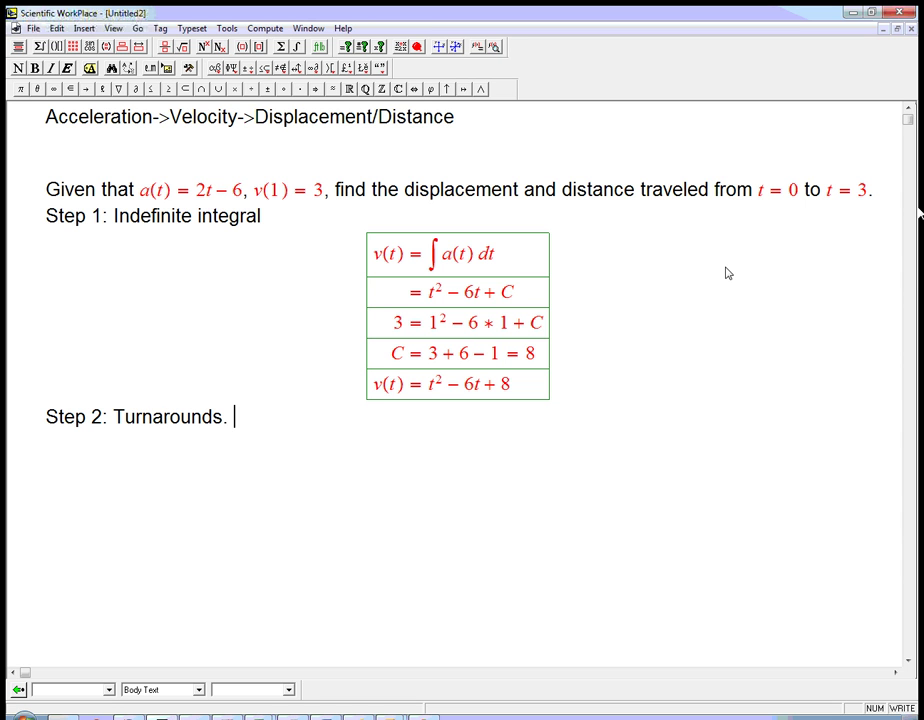
Write the turnaround equation "0 = v(t) = (t-2)(t-4), t = 2,[4]." after the Step 2 heading.
key("ctrl+m")
type("0 = v(t) = (")
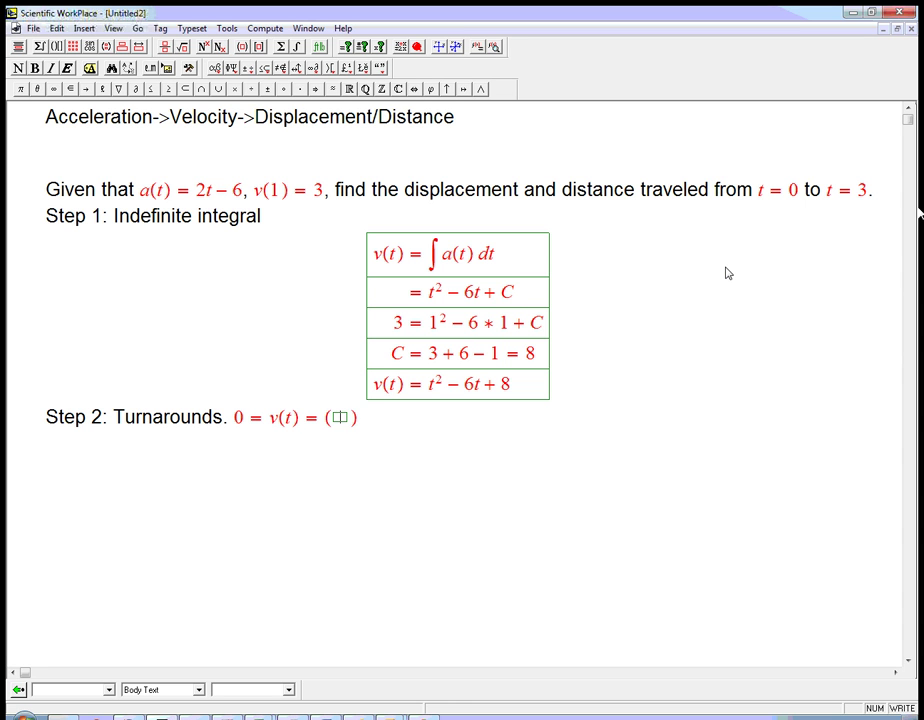
type("t - 2)(")
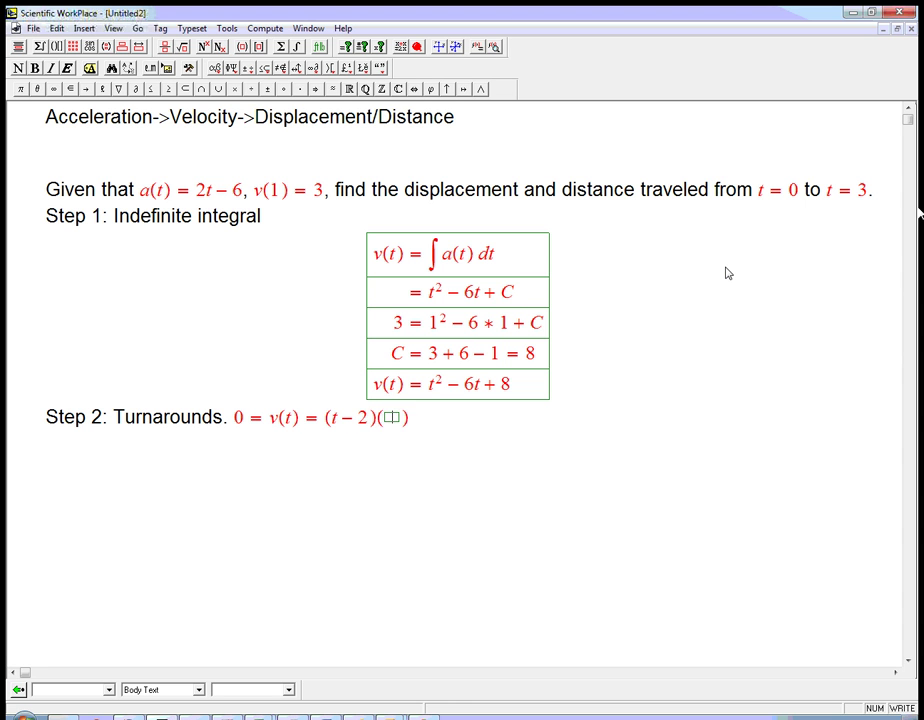
type("t - 4")
type(", t")
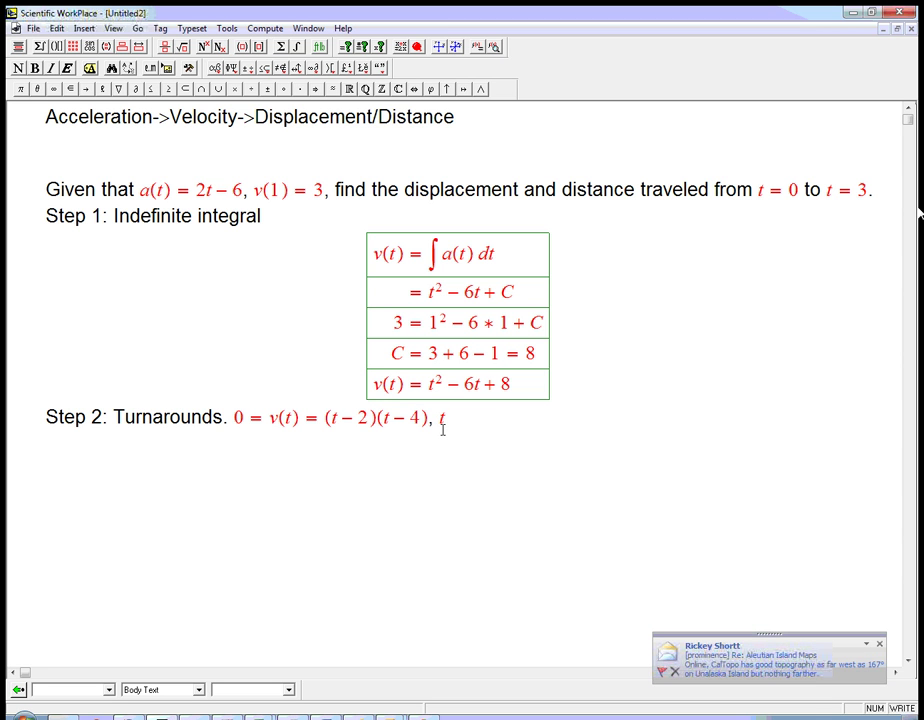
type(" = 2,4/")
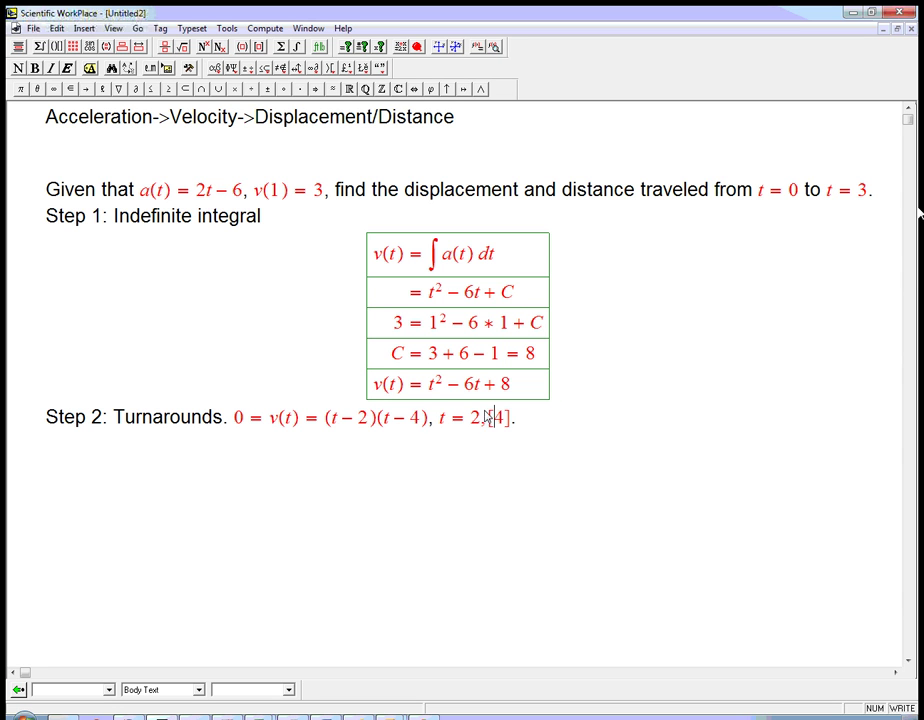
Add a new line reading "Step 3: Definite integral. Version 1: Displacement.".
left_click(539, 425)
key("Return")
type("Step 3: Definite integral. Versio")
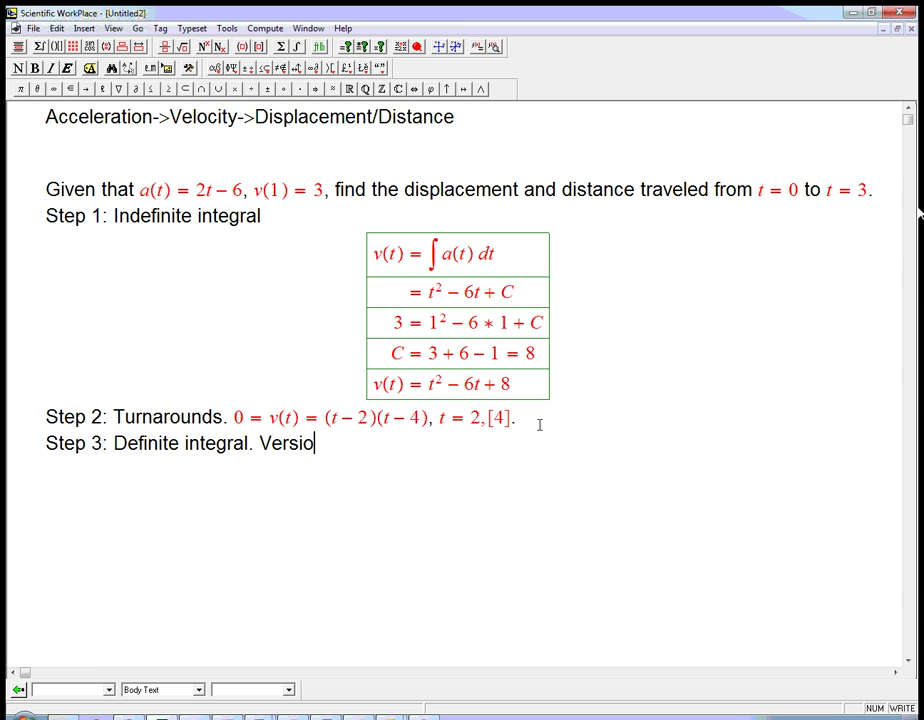
type("n 1: Displacement.")
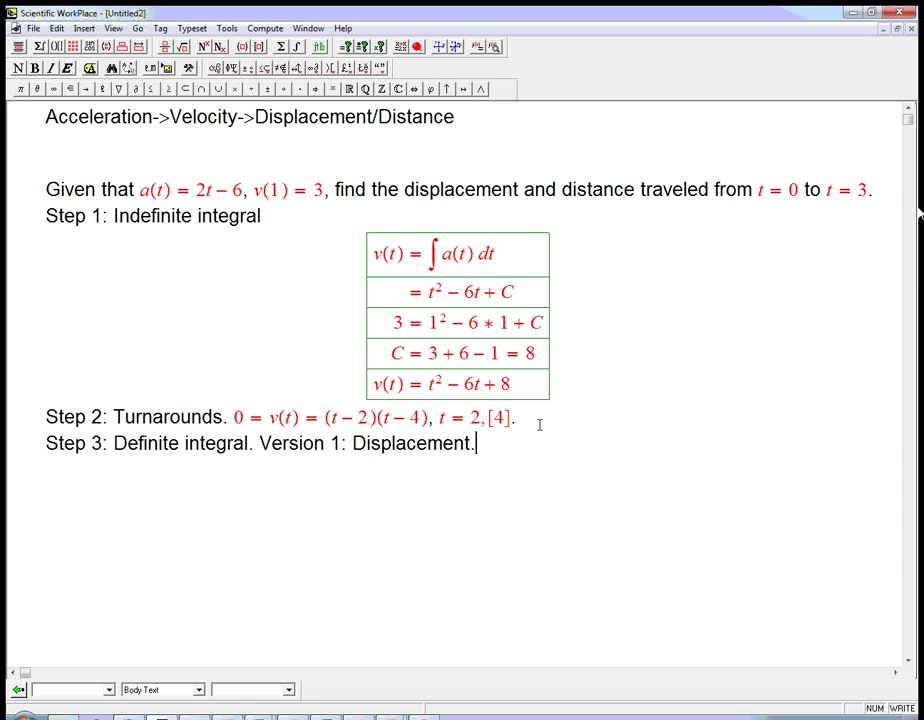
Start a displayed equation below the Step 3 line with "Displacement =".
key("ctrl+d")
type("Dsx")
key("BackSpace")
key("BackSpace")
key("BackSpace")
type("Di")
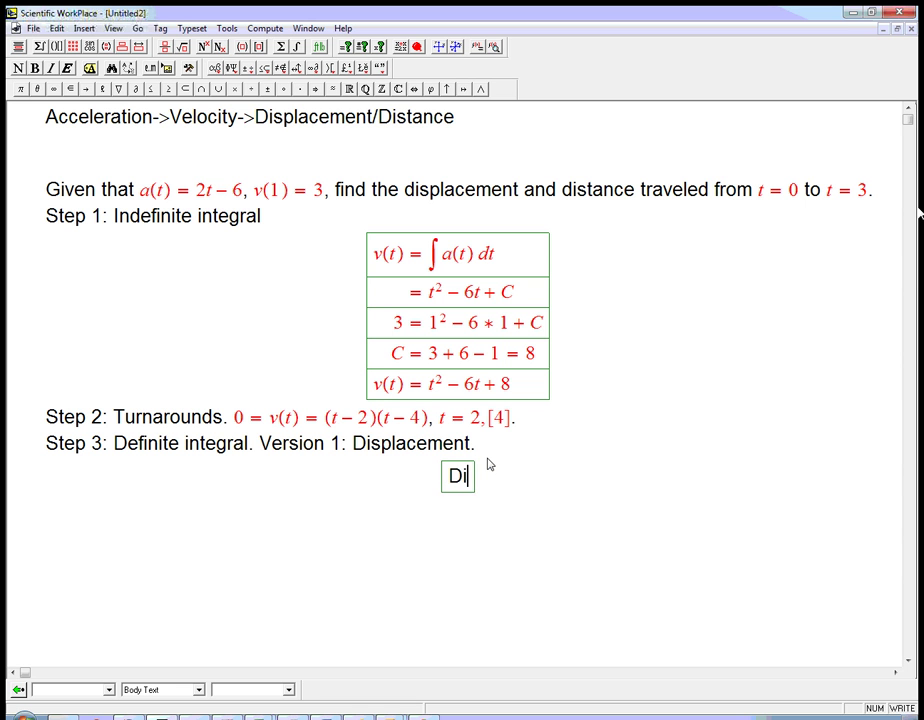
type("ace")
key("BackSpace")
key("BackSpace")
key("BackSpace")
type("lacement =")
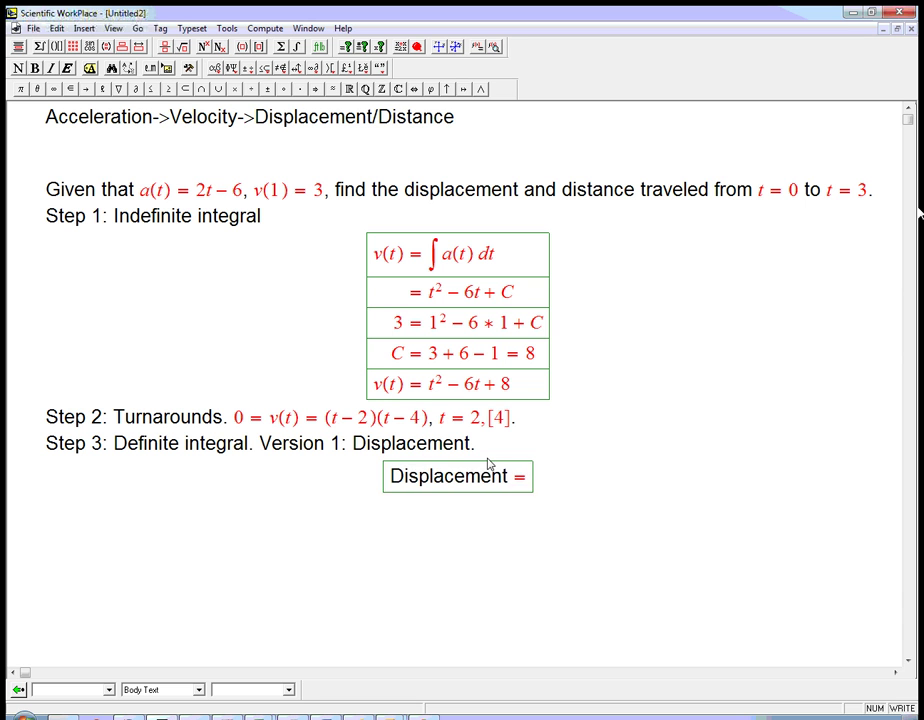
Complete the displacement equation with the definite integral of v(t) dt from 0 to 3.
key("ctrl+i")
key("ctrl+l")
type("0")
key("ctrl+h")
type("3")
key("Right")
type("v(t)")
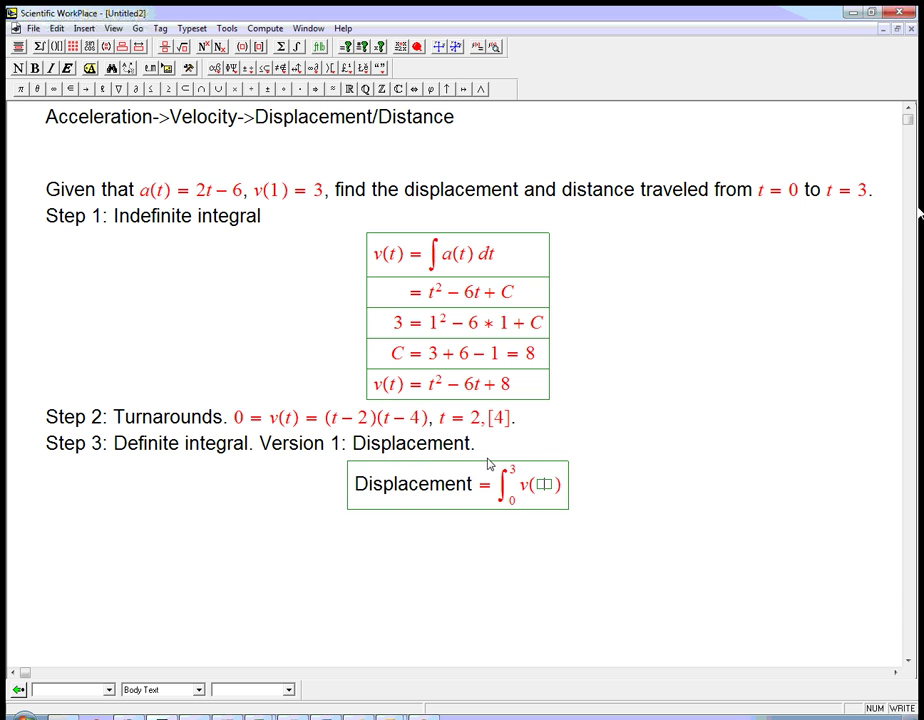
type("dt")
Add a second line to the displacement equation starting with "=" and an integral sign with limits 0 and 3.
key("Return")
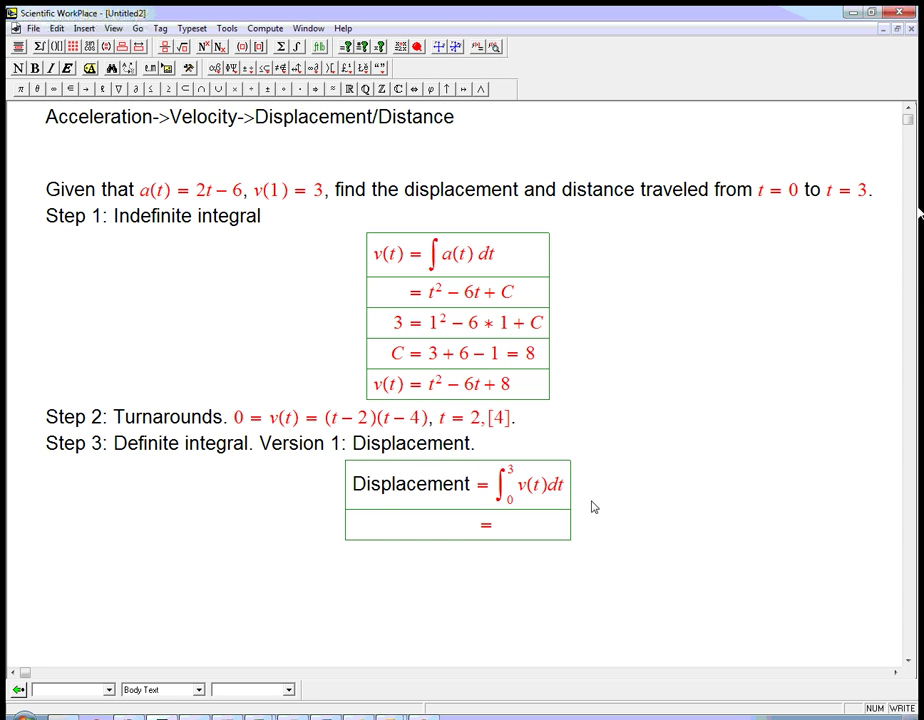
key("ctrl+i")
key("ctrl+l")
type("0")
key("ctrl+h")
type("3")
Complete the new integral with a copy of t² − 6t + 8 in parentheses, followed by dt.
left_click_drag(427, 384, 510, 392)
key("ctrl+c")
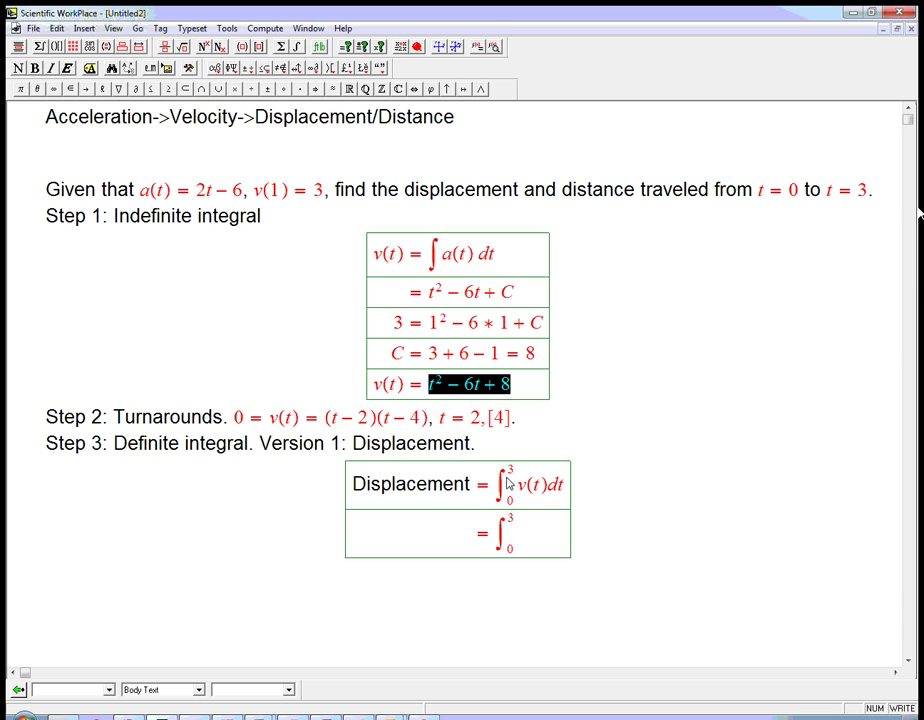
left_click(530, 530)
key("ctrl+9")
key("ctrl+v")
key("Right")
type("dt")
Add a third displacement line with the antiderivative (t³/3 − 3t² + 8t) after an equals sign.
key("Return")
type("=")
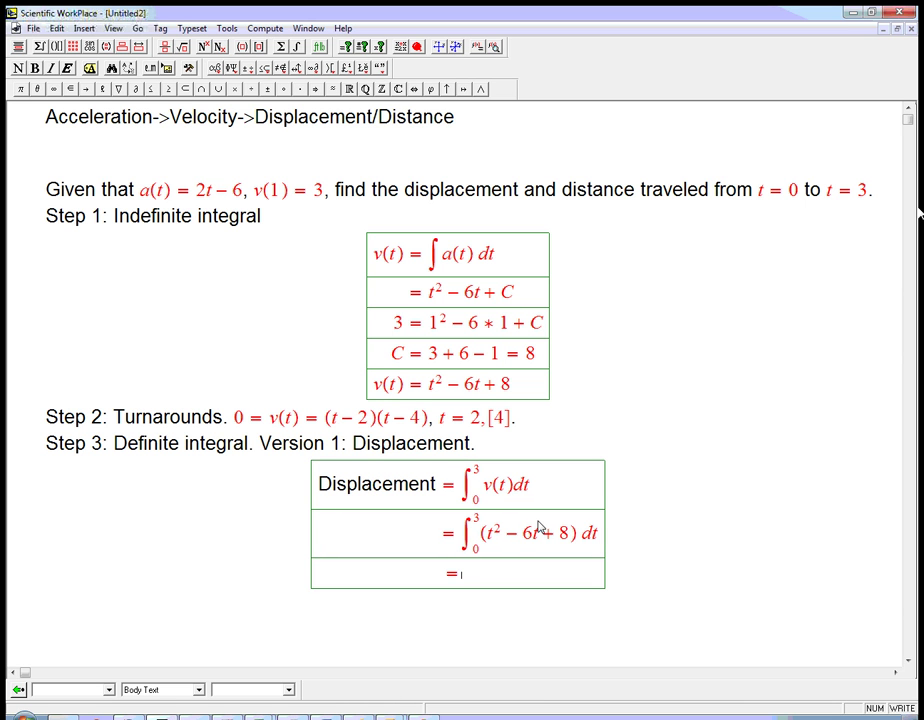
key("ctrl+9")
type("t")
key("ctrl+h")
type("3")
key("ctrl+f")
type("3")
key("Right")
type("-3t")
key("ctrl+h")
type("2")
key("Right")
type("+8t")
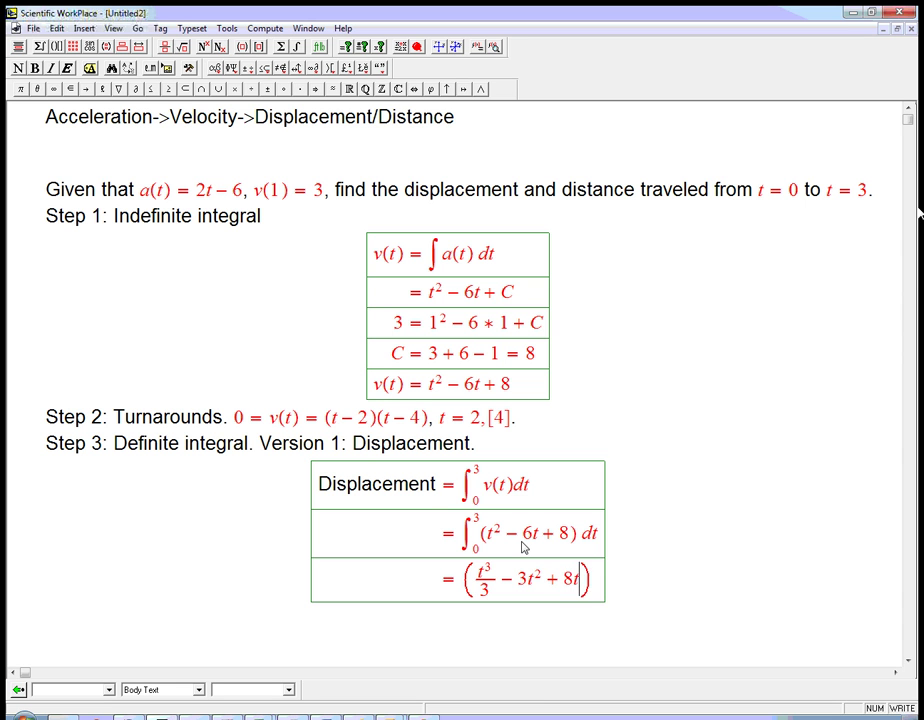
Attach the evaluation limits 0 and 3 to the parenthesized antiderivative.
key("ctrl+l")
type("0")
key("ctrl+h")
type("3")
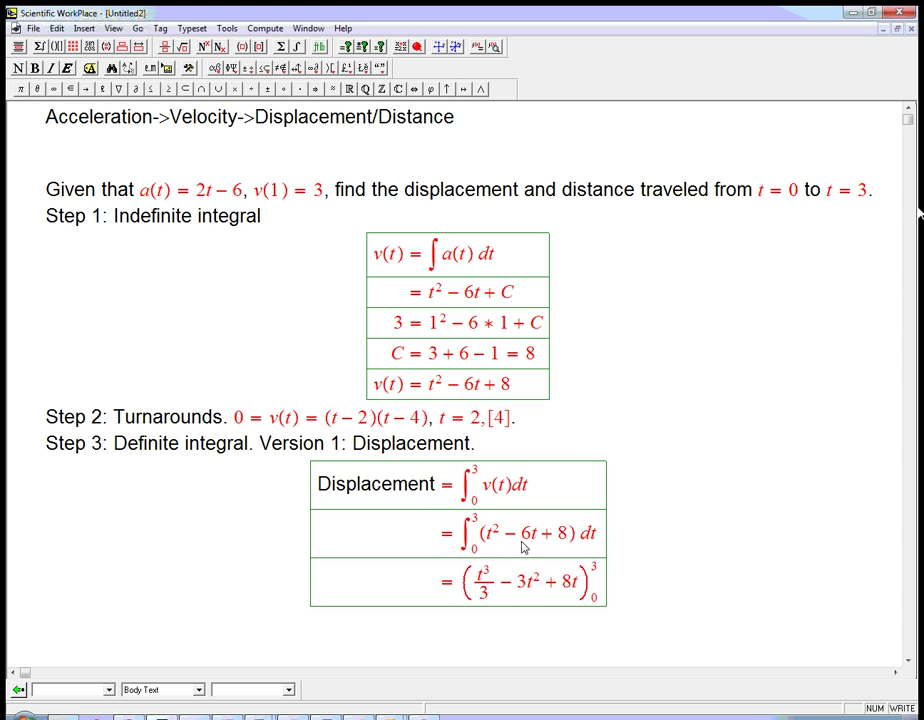
Add the evaluated line "= (9 − 27 + 24) − (0)" below the antiderivative.
key("Return")
type("=")
key("ctrl+9")
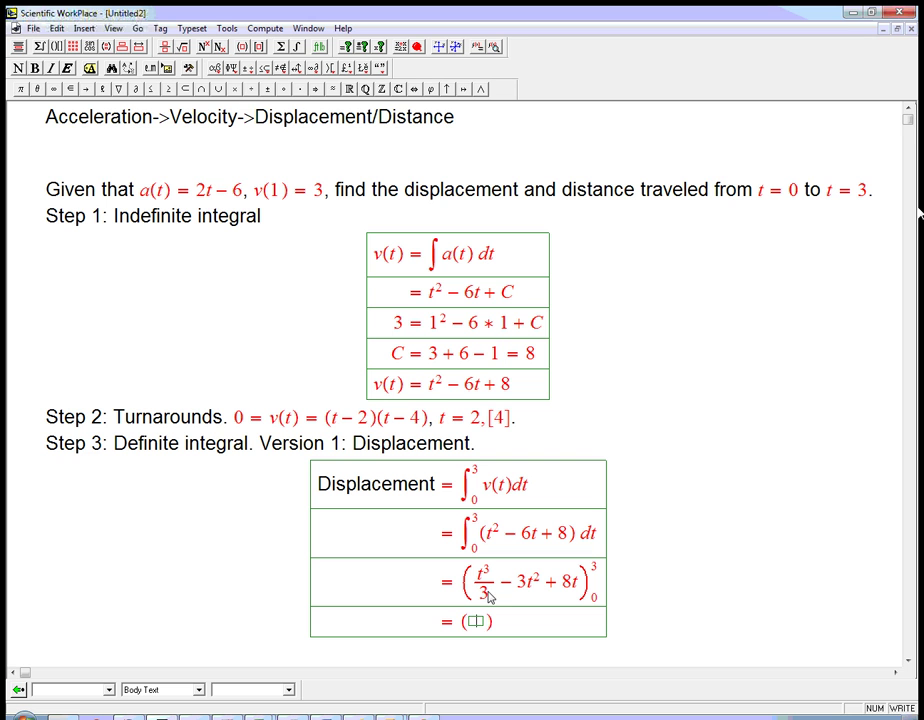
type("9")
type("-")
type("27")
type("+24")
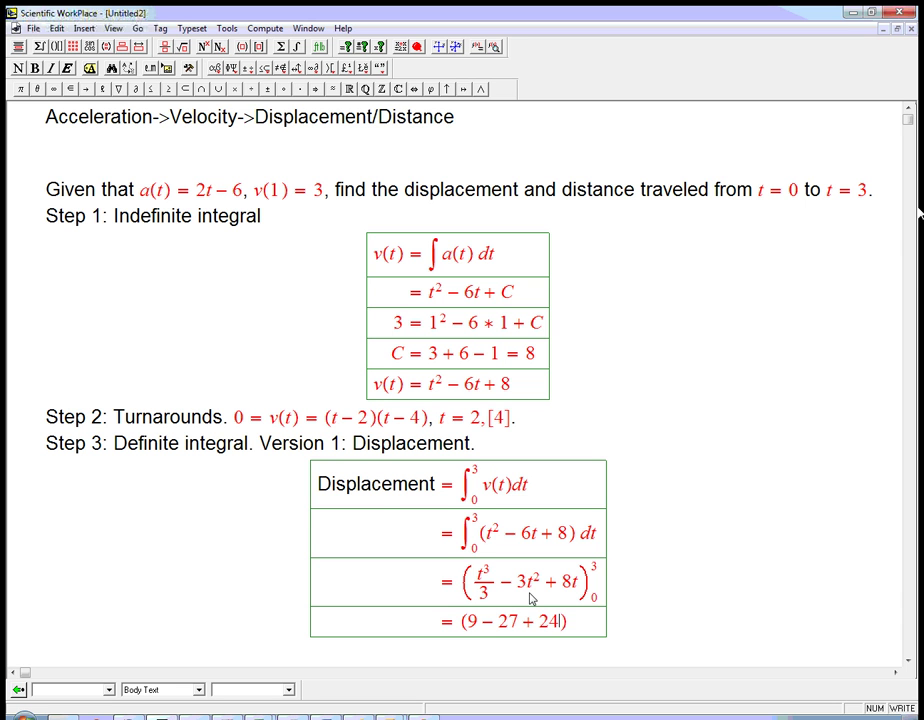
type("-(0")
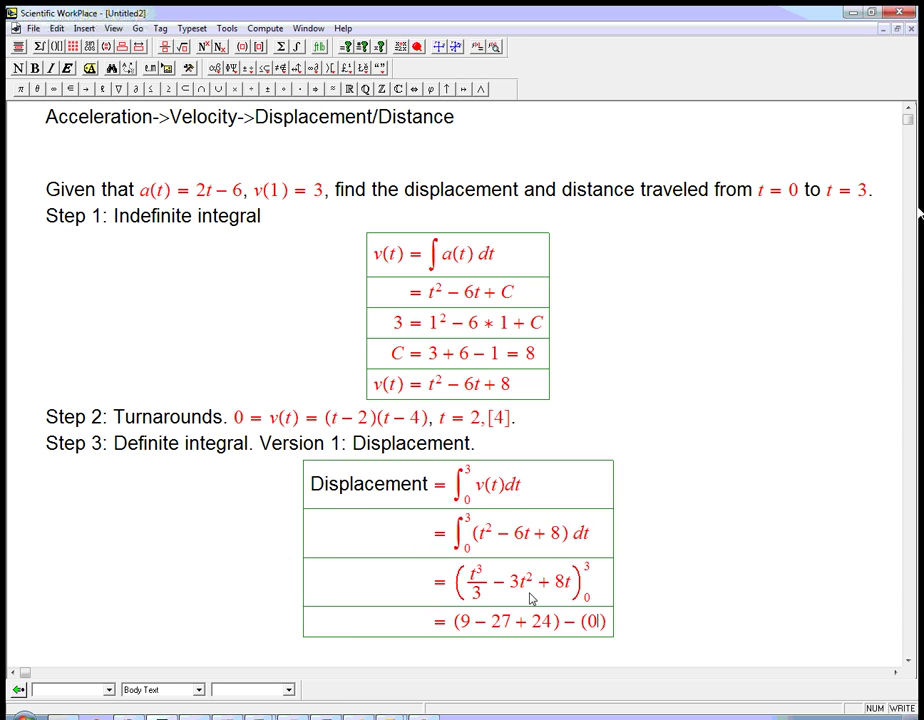
left_click(587, 597)
type("0")
left_click(584, 598)
left_click(579, 622)
left_click(607, 623)
Finish the displacement equation with "= 6" and add the text line "Version 2: distance." below it.
key("Return")
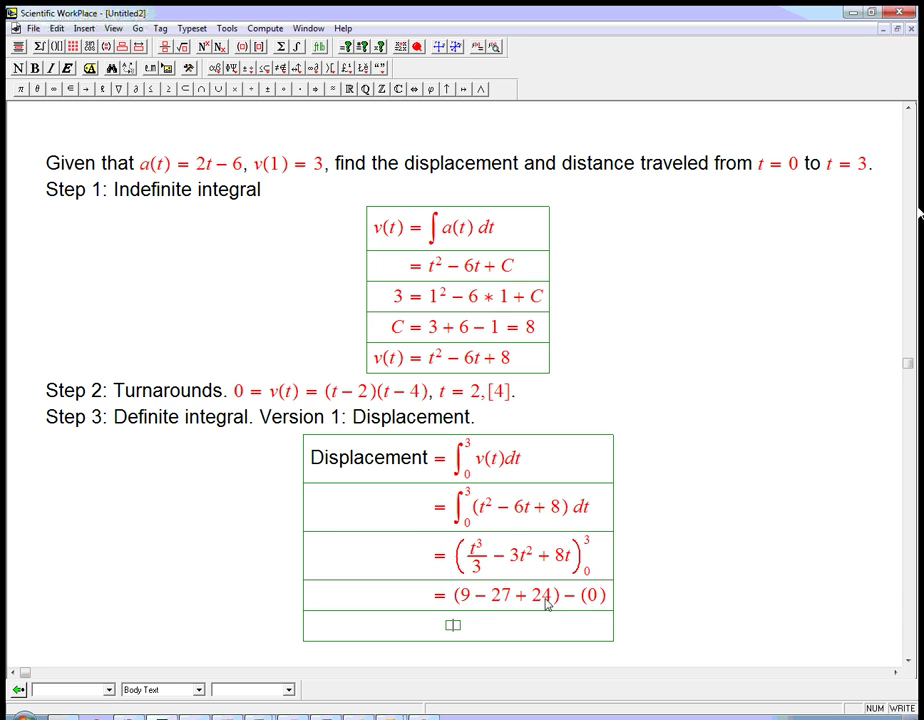
type("=6")
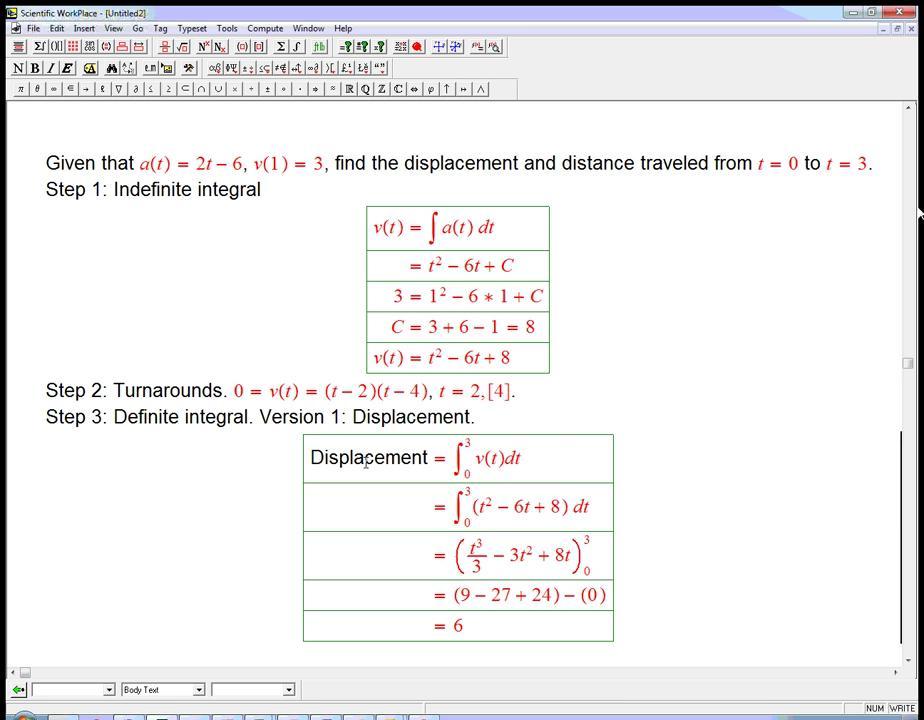
key("Return")
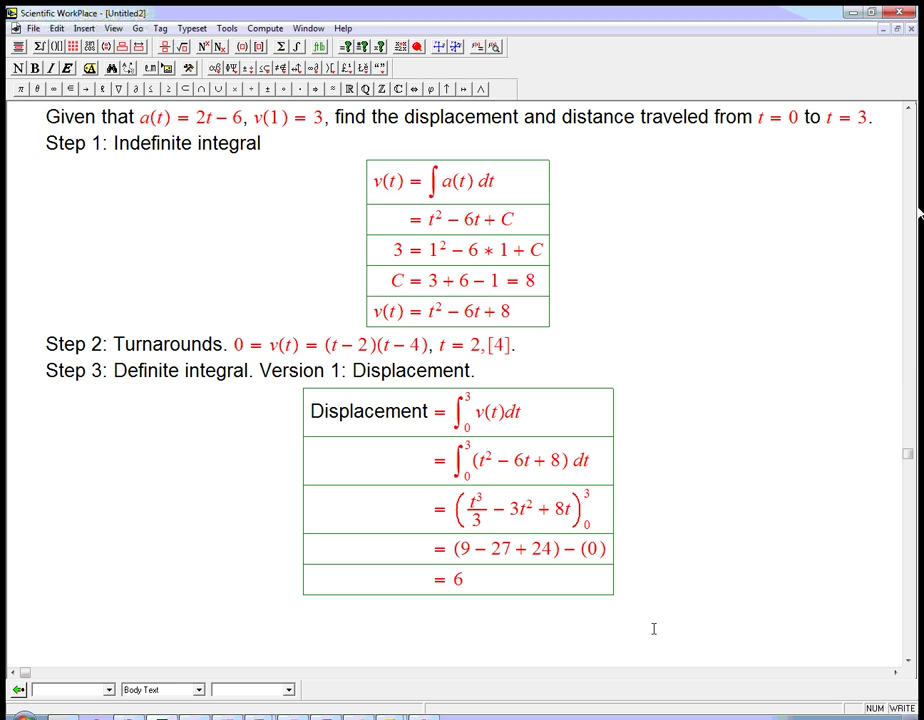
type("Version 2:")
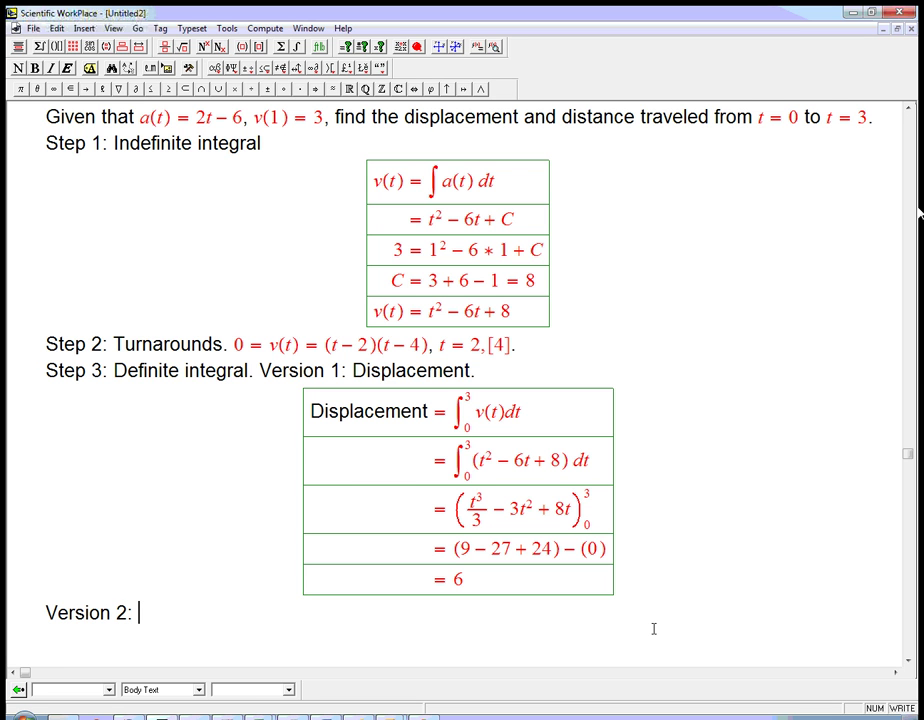
type(" distance.")
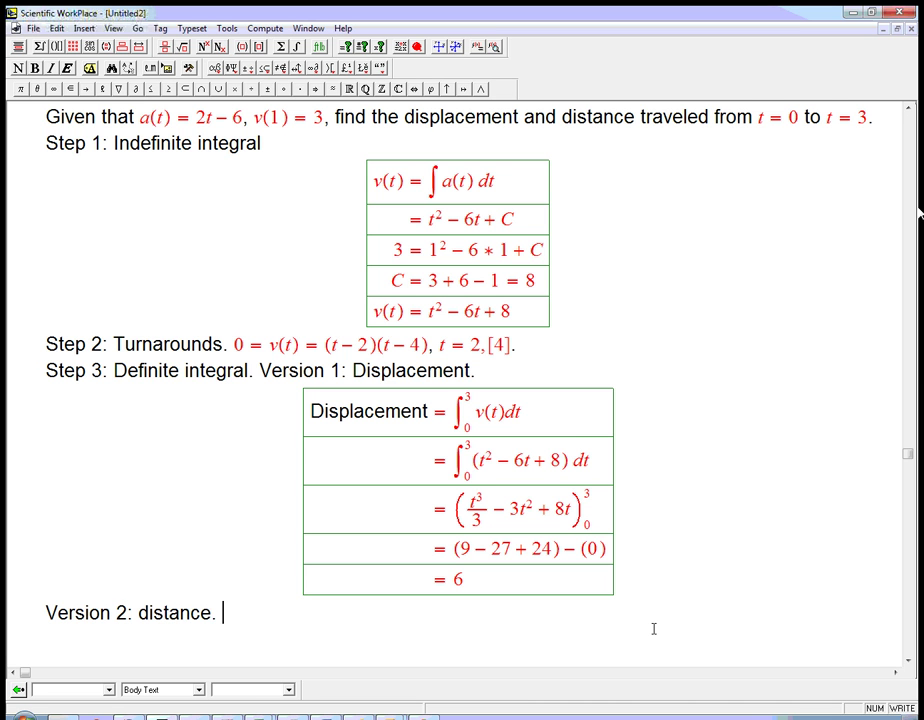
Start a displayed equation below the Version 2 line with "Distance =" and an integral sign with limits 0 and 1.
left_click_drag(433, 352, 482, 350)
left_click(330, 612)
key("ctrl+d")
type("Distance =")
key("ctrl+i")
key("ctrl+l")
type("0")
key("ctrl+h")
type("1")
key("Right")
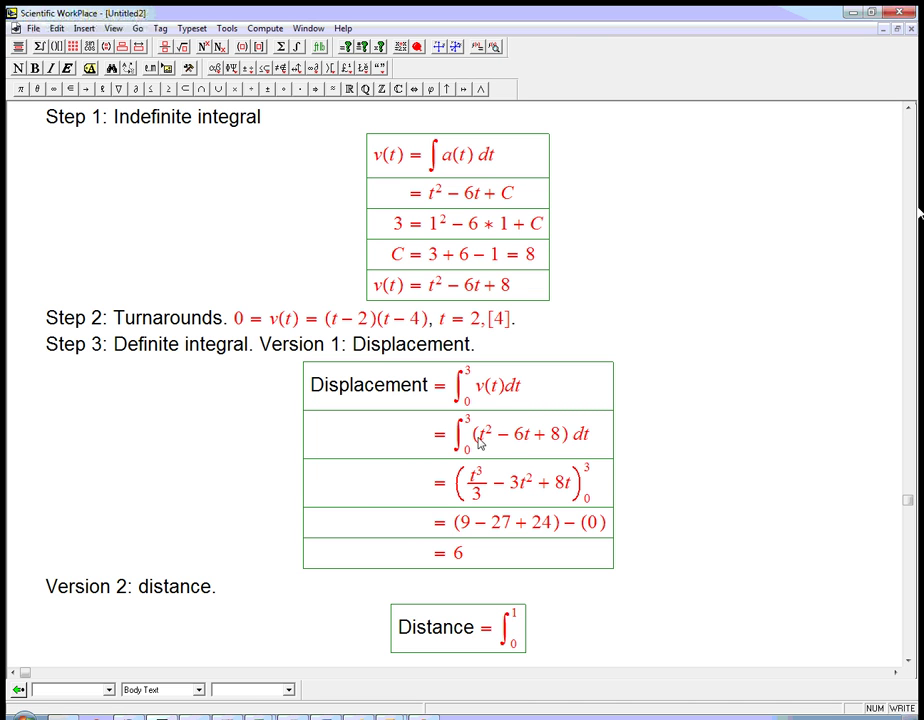
Copy the integrand (t² − 6t + 8) dt from the displacement equation into the distance integral.
left_click_drag(472, 434, 593, 443)
key("ctrl+c")
left_click(520, 636)
key("ctrl+v")
Enclose the distance integral in absolute value bars, and append a plus sign with a second, empty pair of bars.
key("shift+Left")
key("shift+Left")
key("shift+Left")
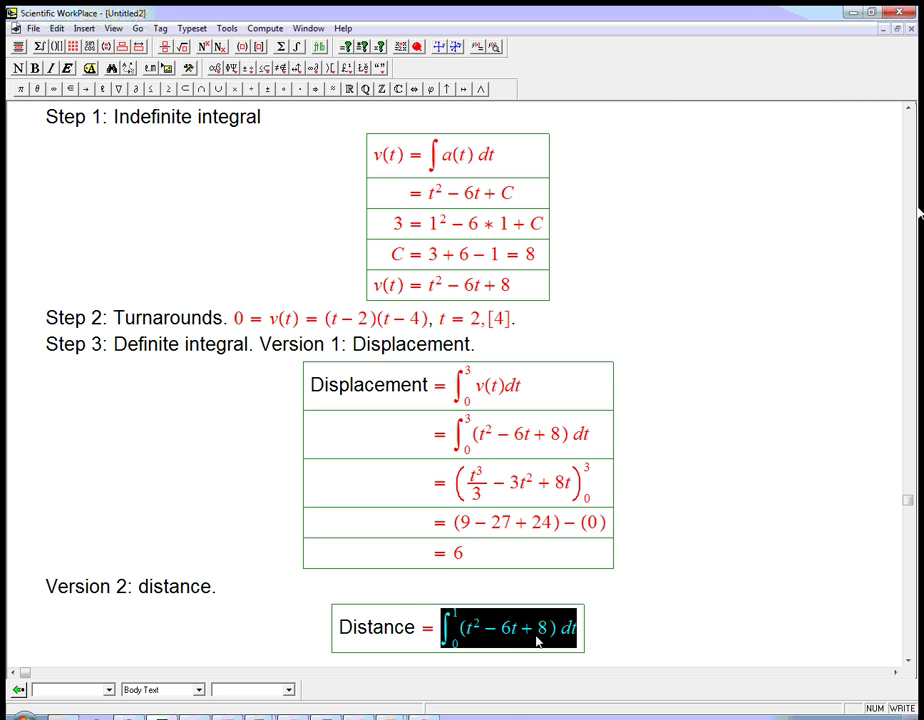
key("ctrl+backslash")
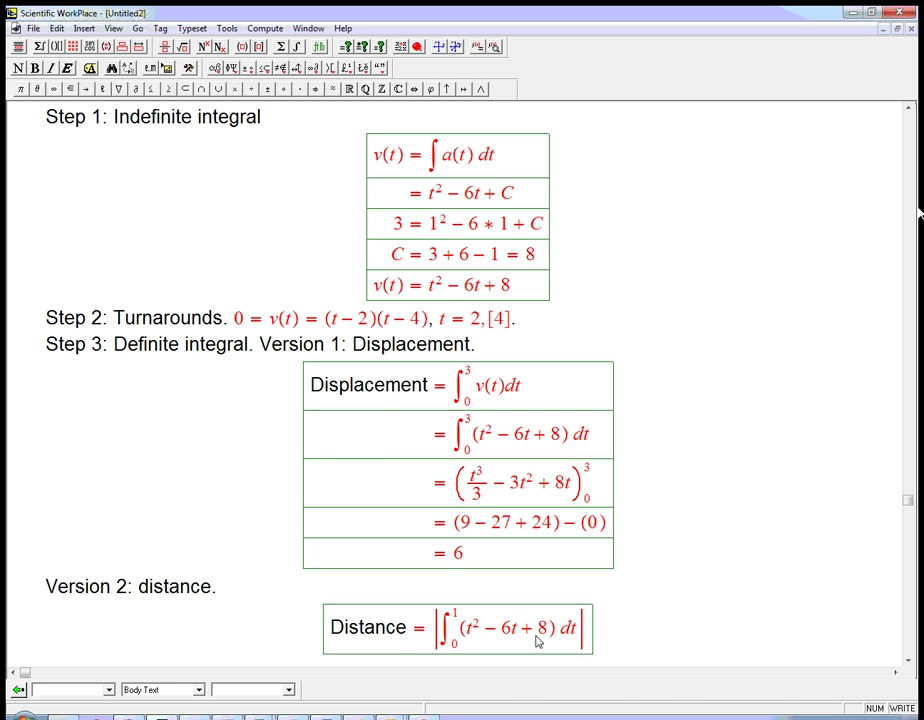
type("+")
key("ctrl+backslash")
left_click_drag(425, 641, 549, 644)
type("c")
key("ctrl+z")
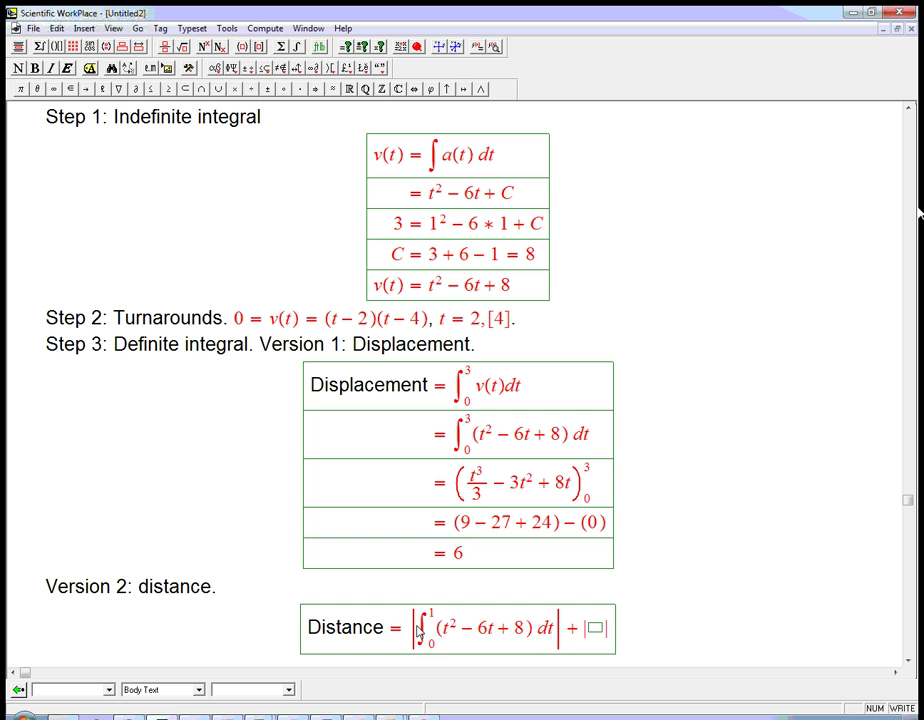
Copy the integral into the empty absolute value bars with limits 1 and 3, and start the next line with "=".
left_click_drag(419, 630, 557, 634)
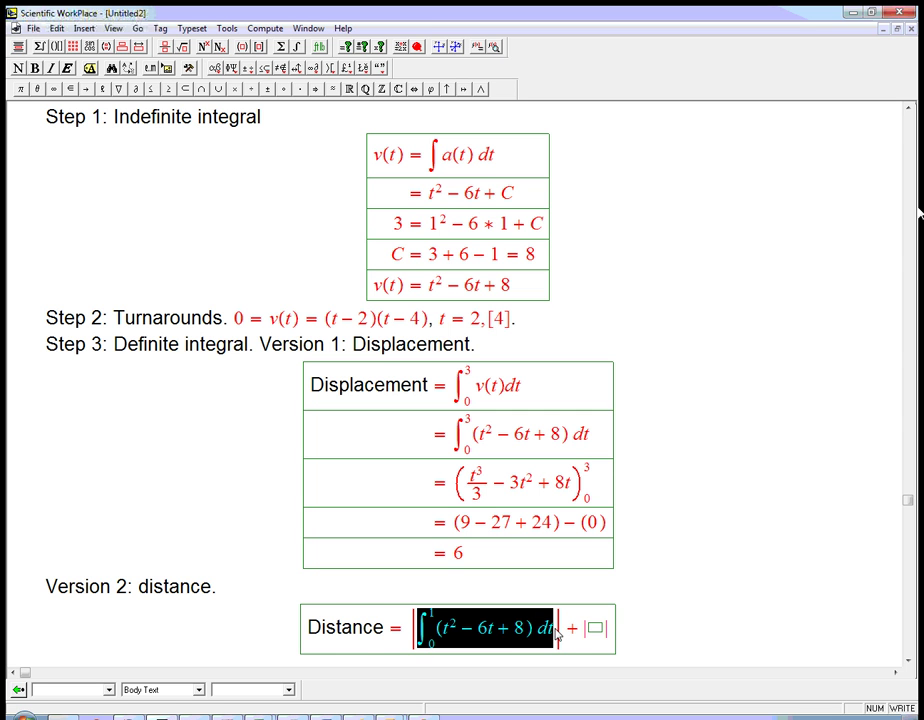
key("ctrl+c")
left_click(594, 630)
key("ctrl+v")
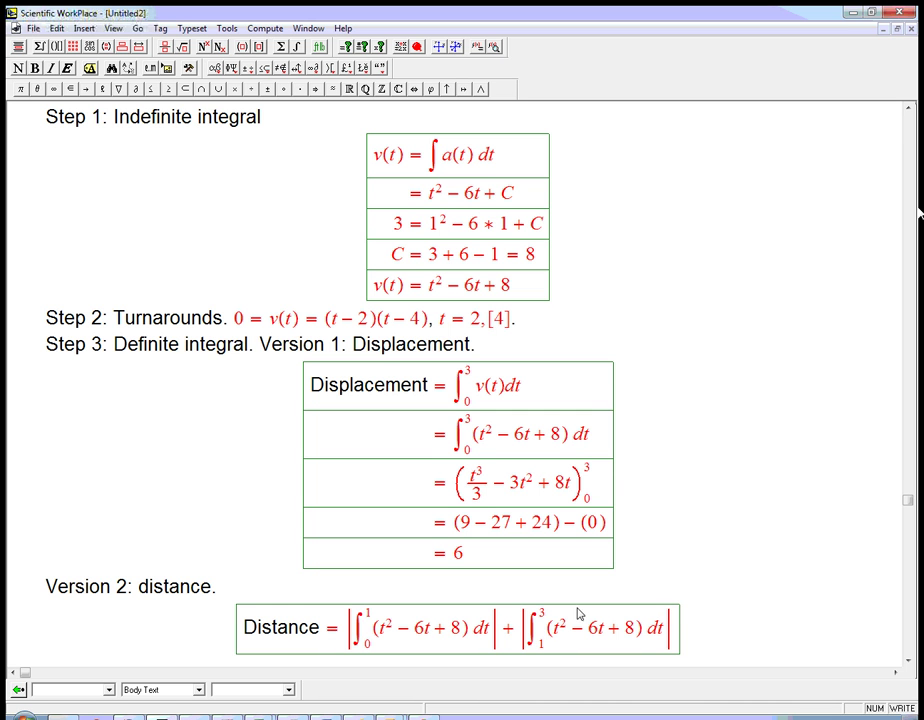
key("Return")
type("=")
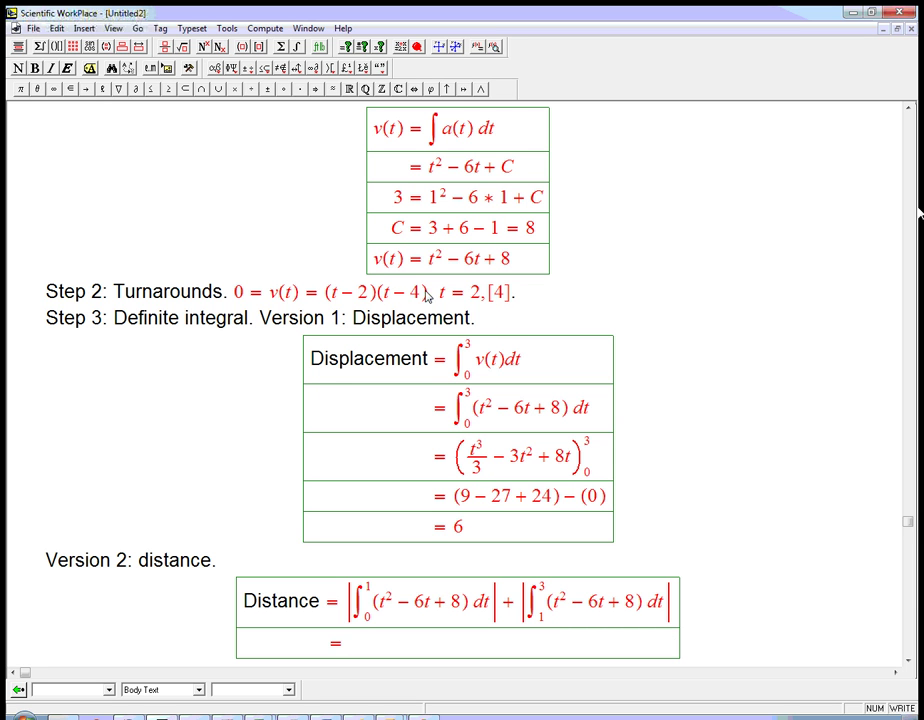
Remove the absolute value bars from the first distance integral and set its upper limit to 2.
left_click(326, 294)
left_click(498, 608)
key("BackSpace")
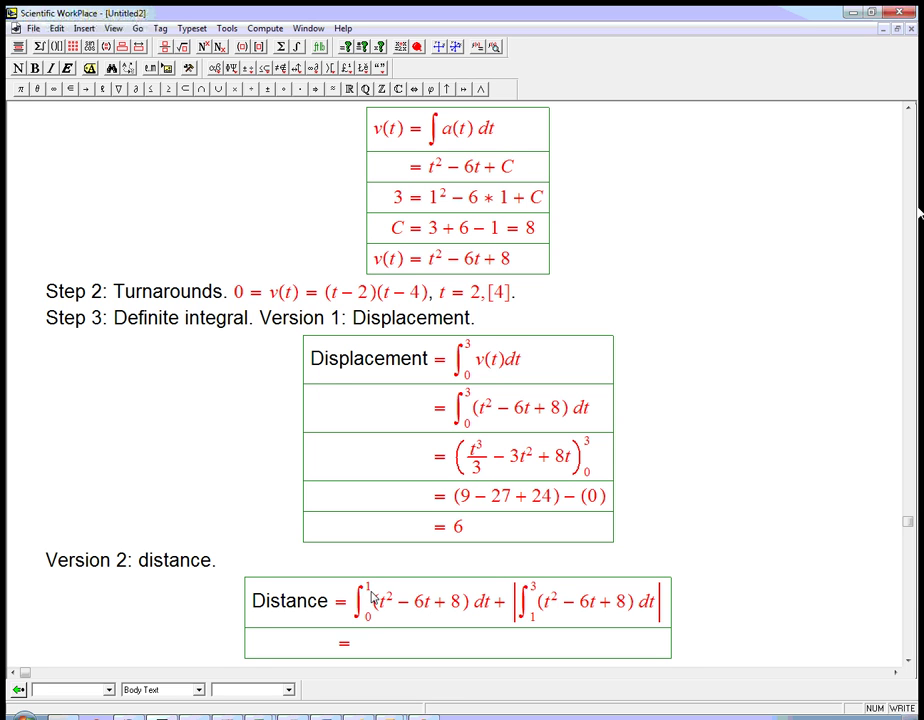
key("BackSpace")
type("2")
Set the second distance integral's lower limit to 2 and replace its plus sign and absolute value bars with a minus sign.
left_click(535, 618)
left_click(659, 601)
key("BackSpace")
key("BackSpace")
type("-")
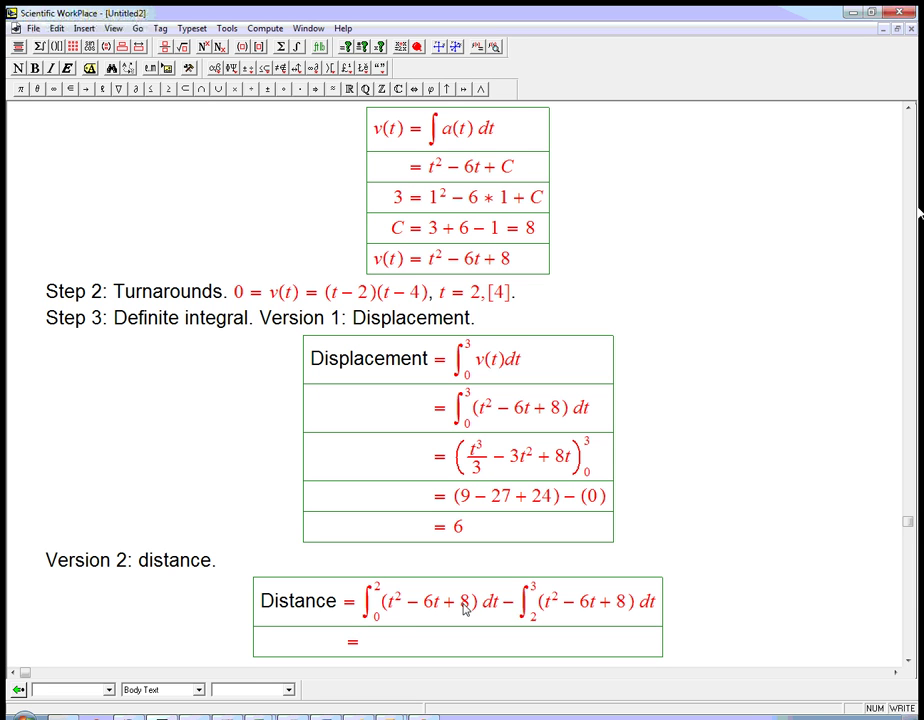
Write the first antiderivative (t³/3 − 3t² + 8t) on the second line of the distance equation.
left_click(414, 647)
type("(t")
key("ctrl+h")
type("3")
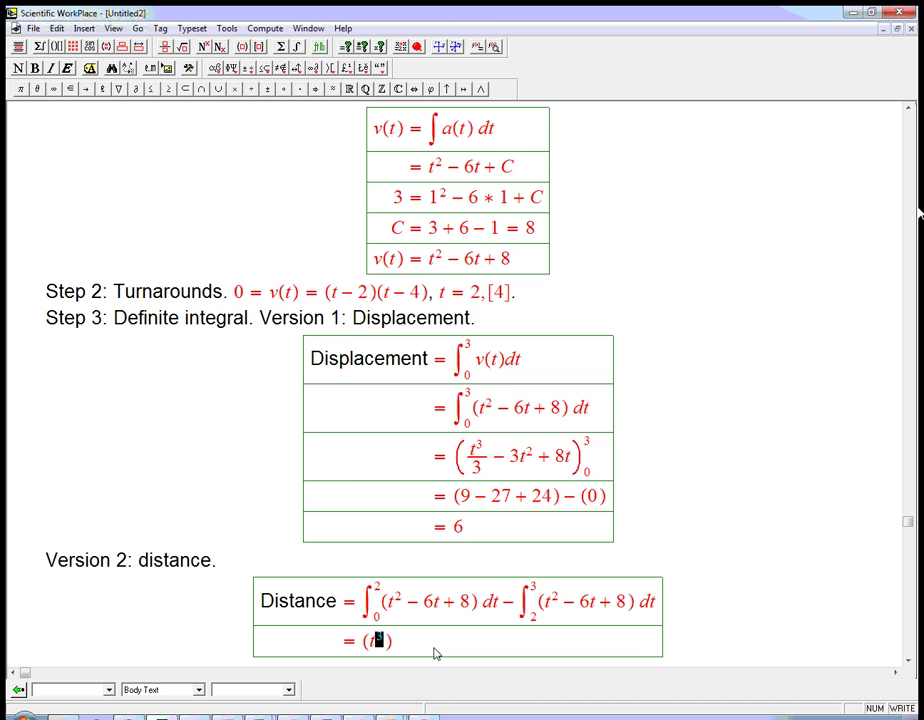
key("ctrl+f")
type("3/3")
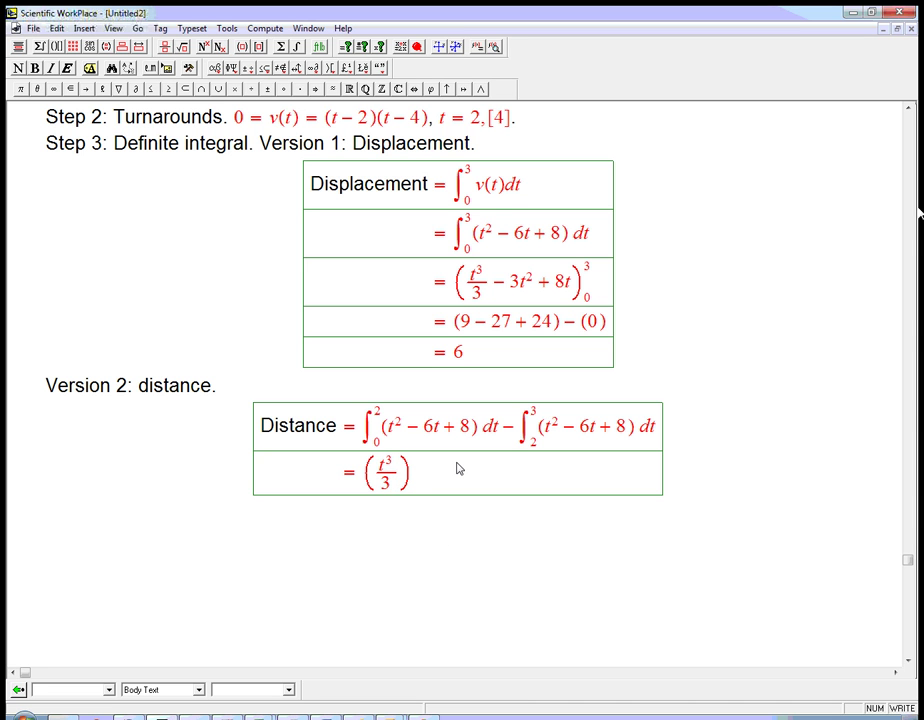
type("-3t")
key("ctrl+h")
type("2")
key("Right")
type("+ 8t")
Attach the evaluation limits 0 and 2 to the first antiderivative in the distance equation.
key("Right")
key("ctrl+l")
type("0")
key("ctrl+h")
type("2")
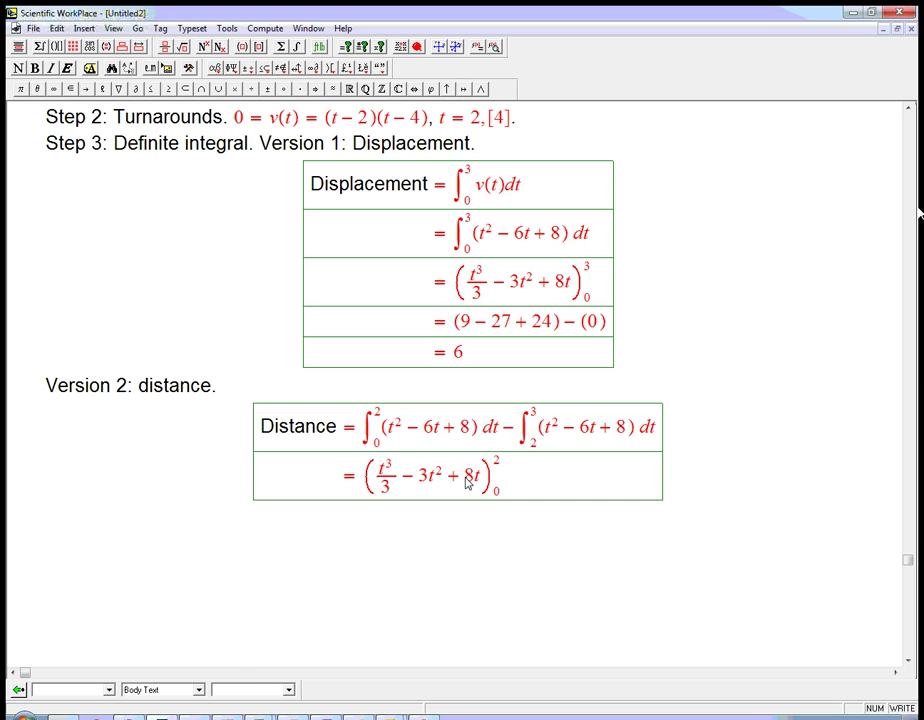
Append a minus sign and the second antiderivative (t³/3 − 3t² + 8t) to the same line.
key("Right")
type("-")
type("(")
type("t^3")
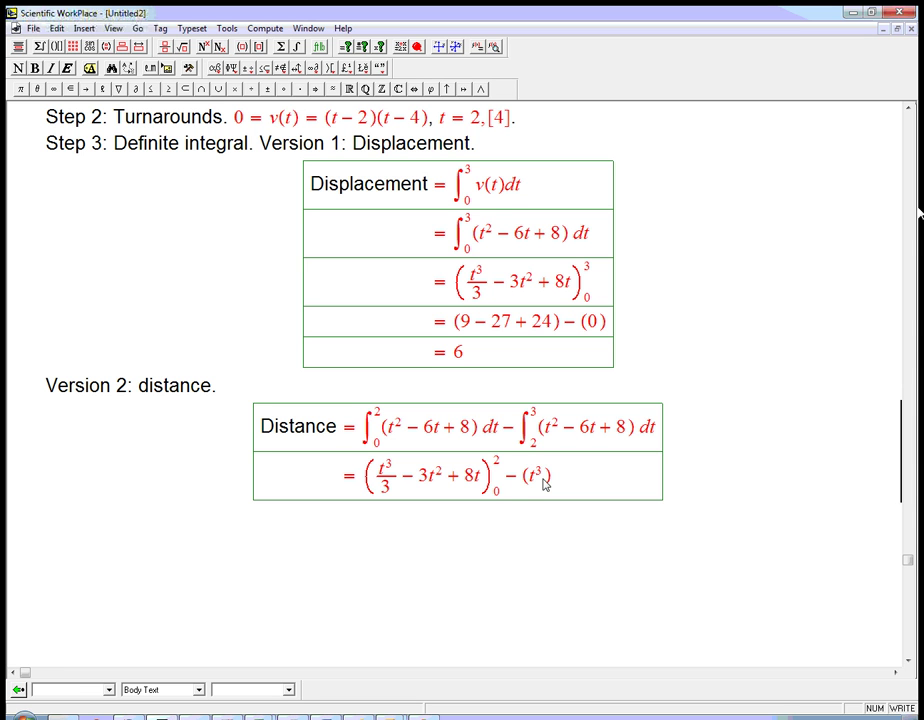
left_click_drag(545, 484, 535, 484)
key("ctrl+f")
type("3")
key("Right")
type("-3t^2")
key("Right")
type("+ 8t)")
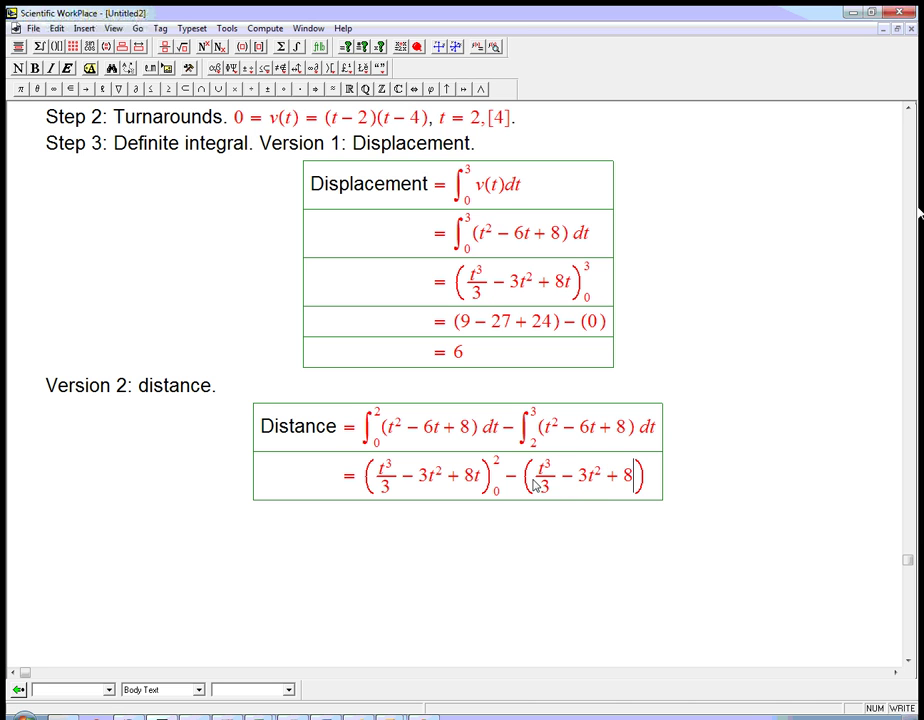
Attach the evaluation limits 2 and 3 to the second antiderivative.
type("2")
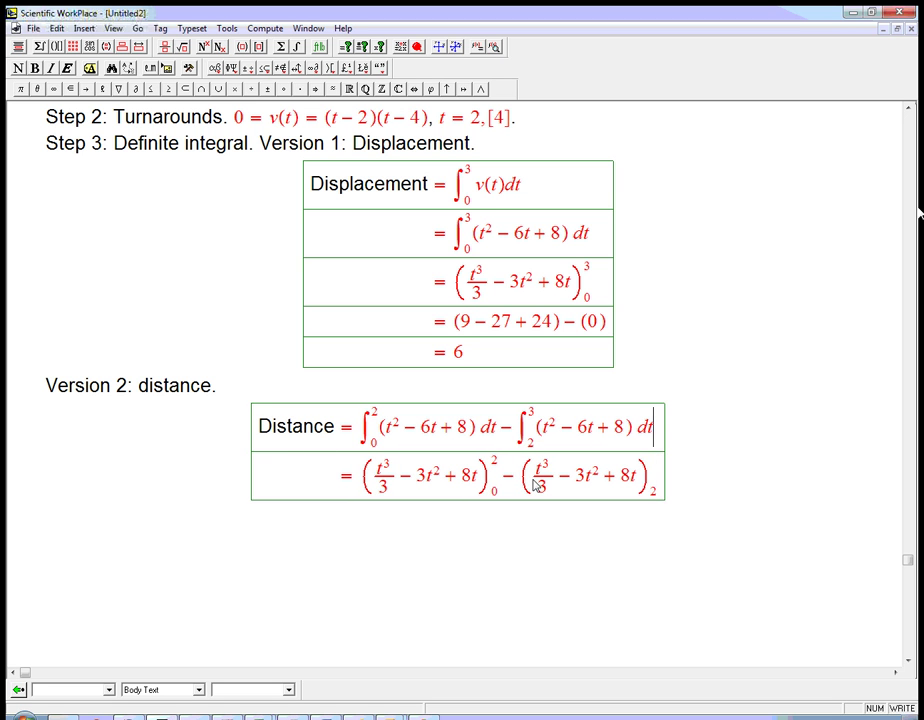
key("ctrl+h")
type("2")
Add a third distance line starting with "= (8/3 − 12 + 16)".
key("Return")
type("=")
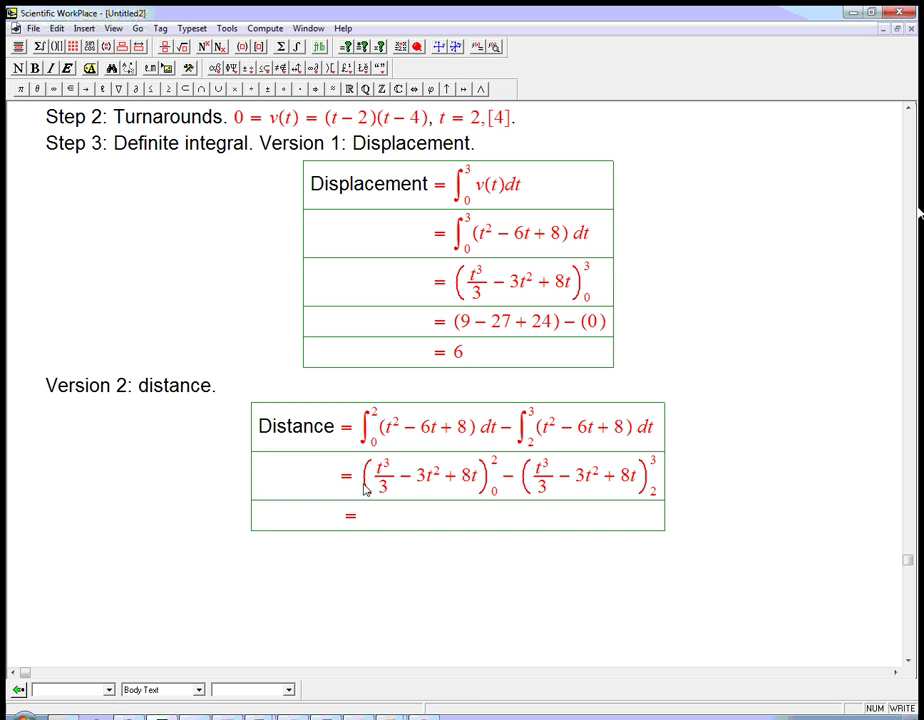
key("ctrl+9")
key("ctrl+f")
type("8/3 −)")
key("Down")
type("3")
key("Right")
type("-")
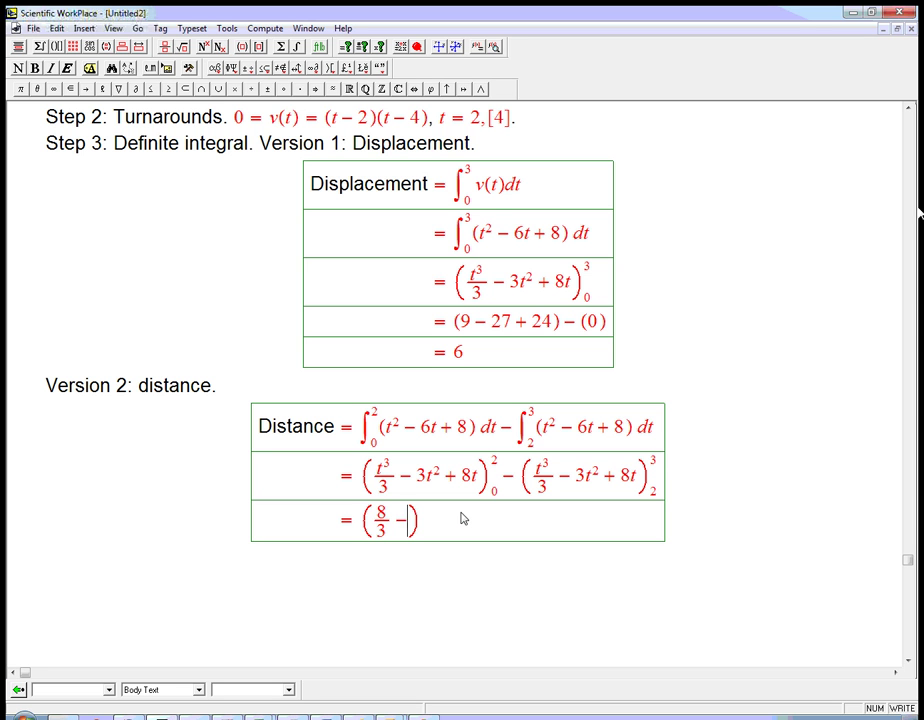
type("12+16")
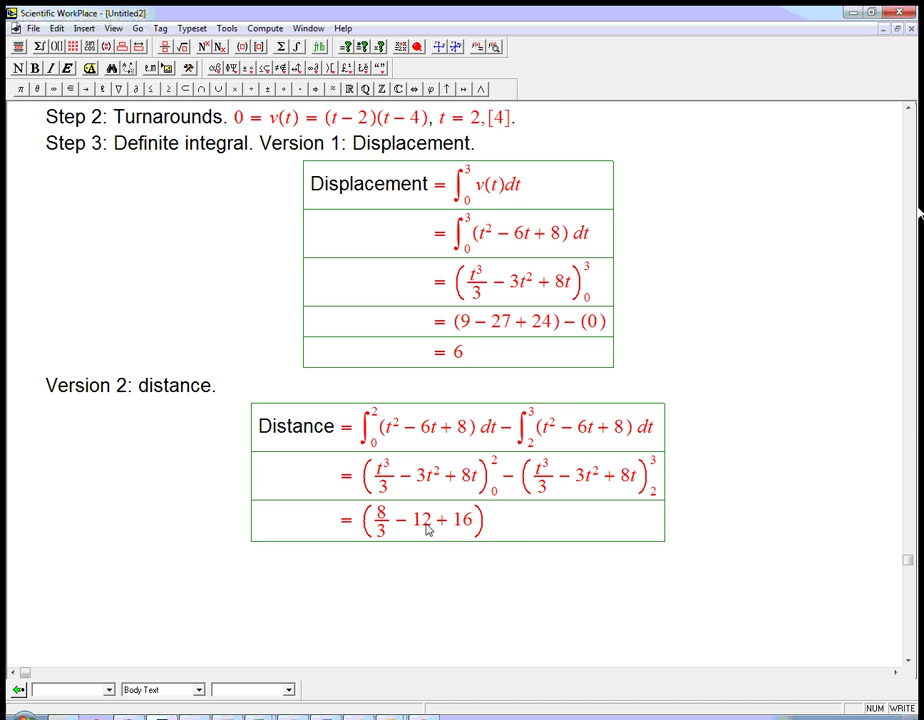
Subtract a nested parenthesized group on that line, beginning with (9 − 27 + 24).
key("Right")
type("-(")
type("(")
type("9-27")
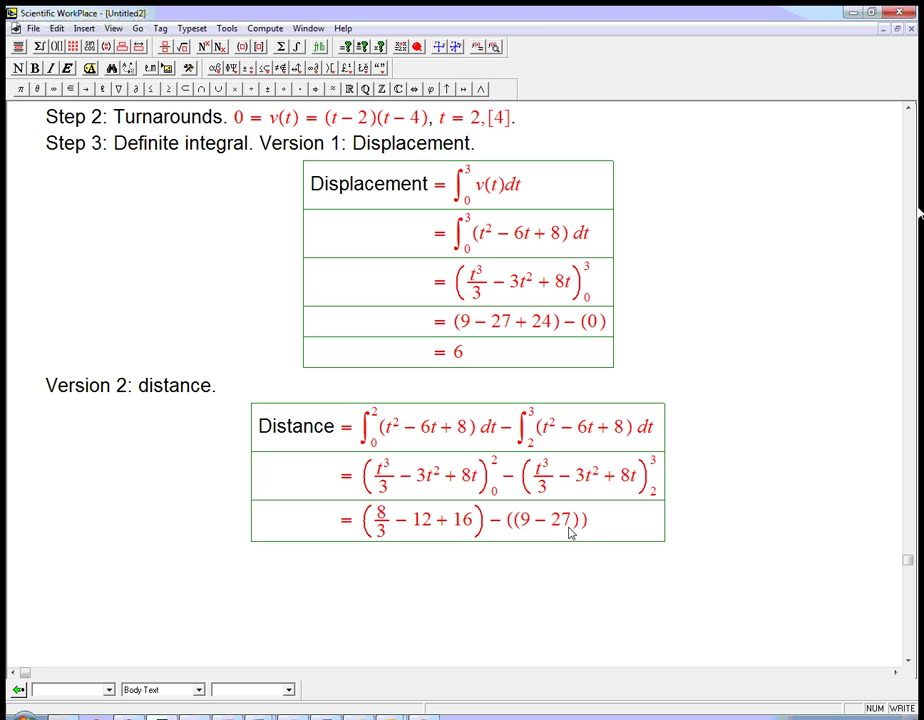
type("+24")
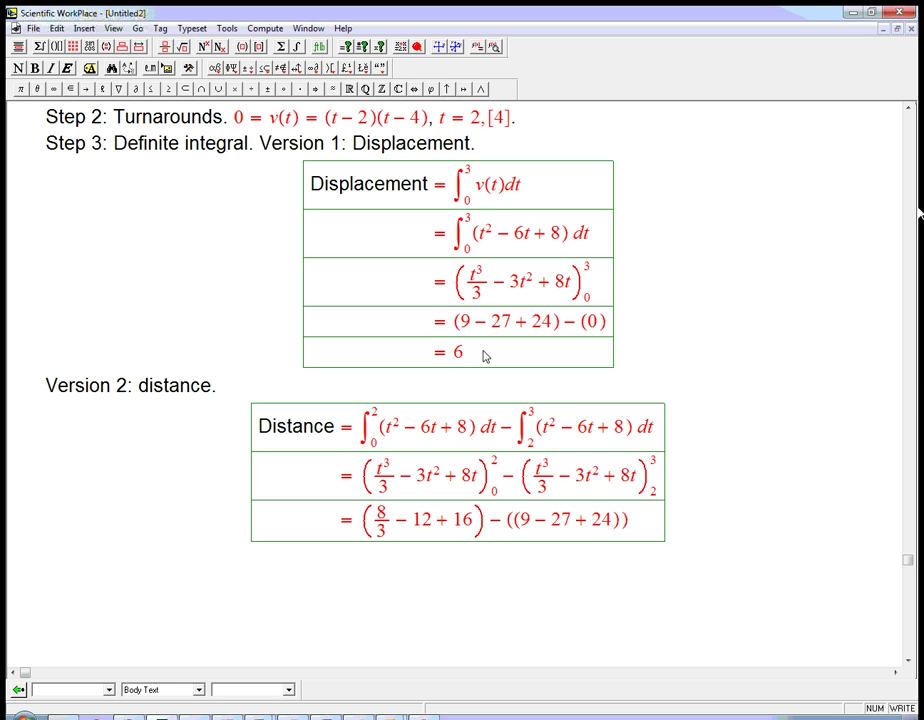
Complete the nested group by subtracting (8/3 − 12 + 16) inside the outer parentheses.
key("Right")
type("-")
key("ctrl+9")
key("ctrl+f")
type("8")
key("Tab")
type("3")
key("Right")
type("-12+16")
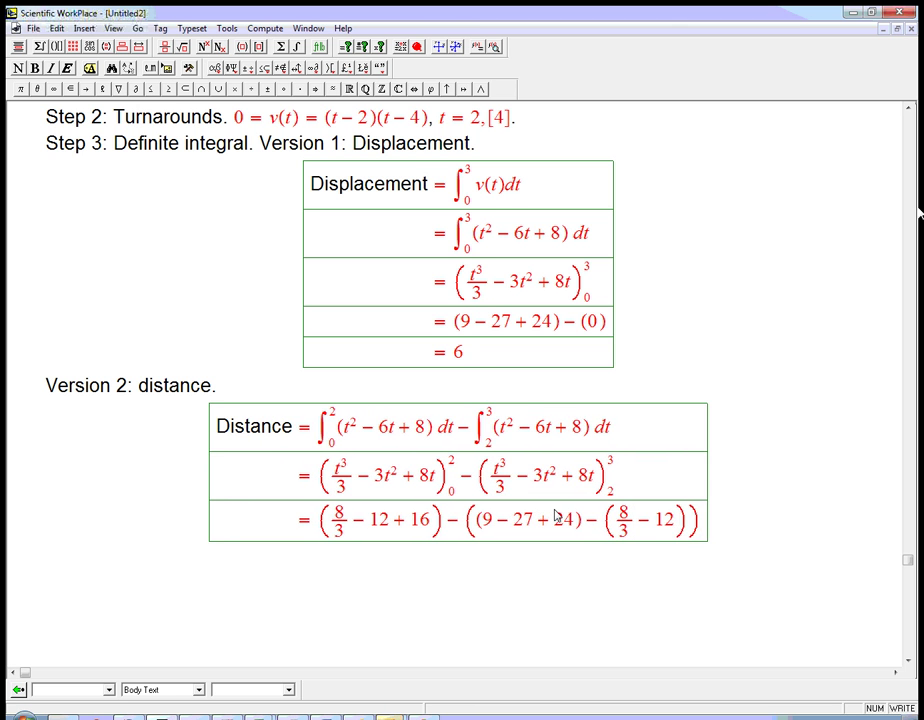
key("Right")
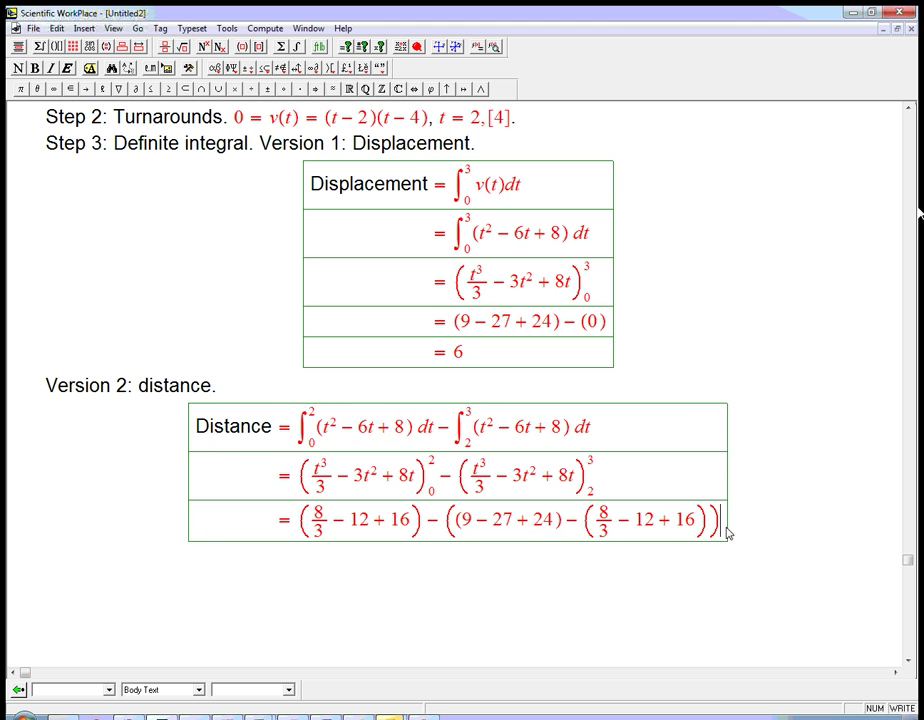
Add a fourth distance line starting with "=" and the fraction 20/3.
key("Return")
type("=")
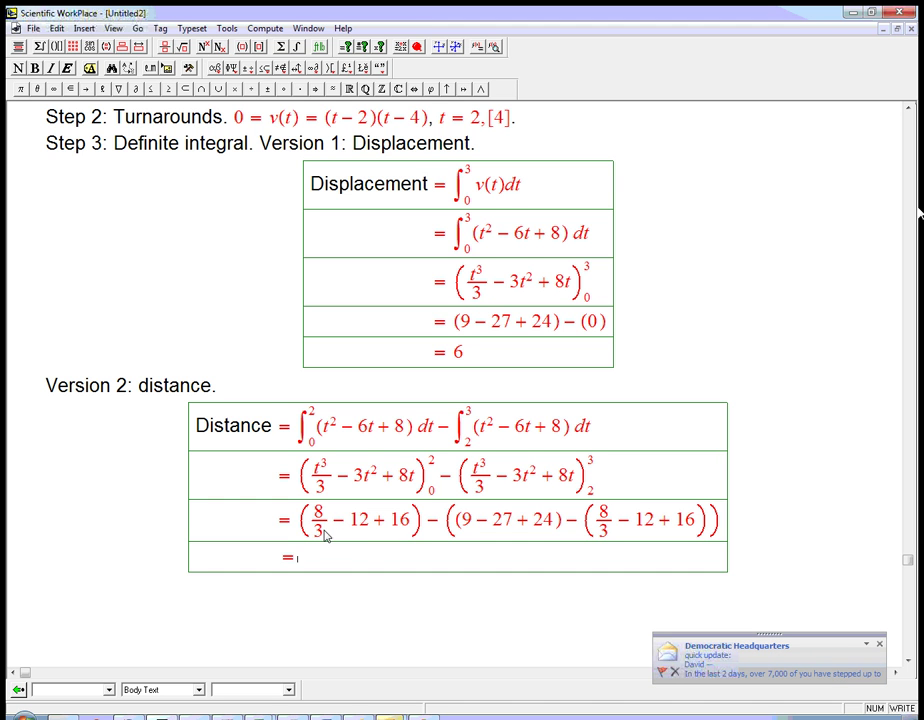
key("ctrl+f")
type("20/")
key("Tab")
type("3")
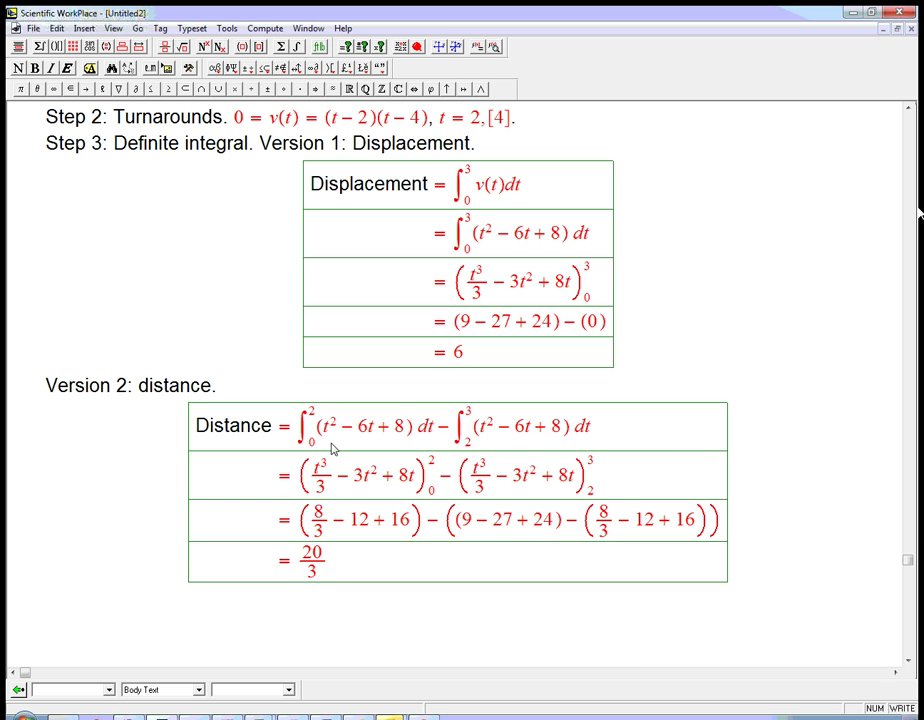
Subtract the parenthesized group (6 − 20/3) after the first 20/3 on the fourth distance line.
key("Right")
type("-")
key("ctrl+9")
type("6")
type("-")
key("ctrl+f")
type("20")
key("Tab")
type("3")
key("Right")
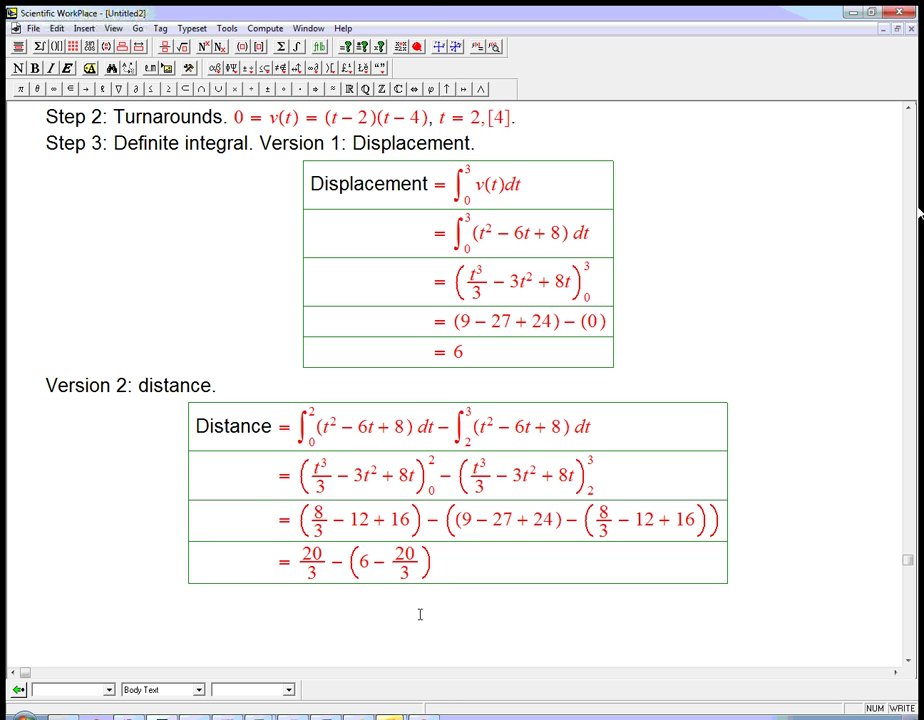
Replace the 6 inside the parentheses with the fraction 18/3.
left_click(360, 566)
key("Delete")
key("ctrl+f")
type("18/")
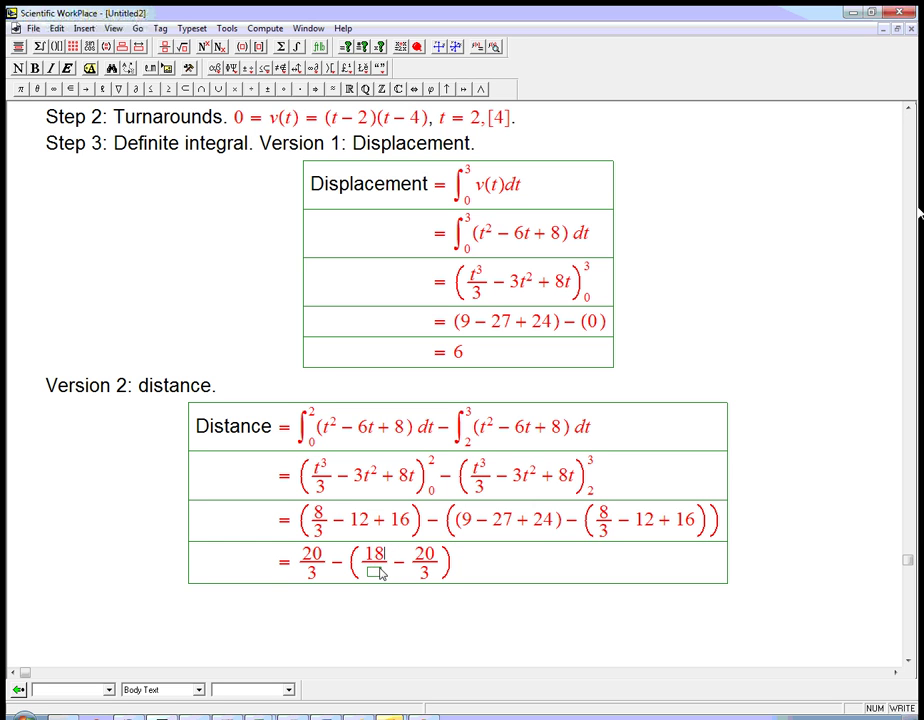
key("Tab")
type("3")
Add a fifth distance line reading "= 20/3 − (−2/3)", with both quotients written as stacked fractions.
key("Return")
type("=20")
key("shift+Left")
key("shift+Left")
key("ctrl+f")
type("3-")
key("ctrl+9")
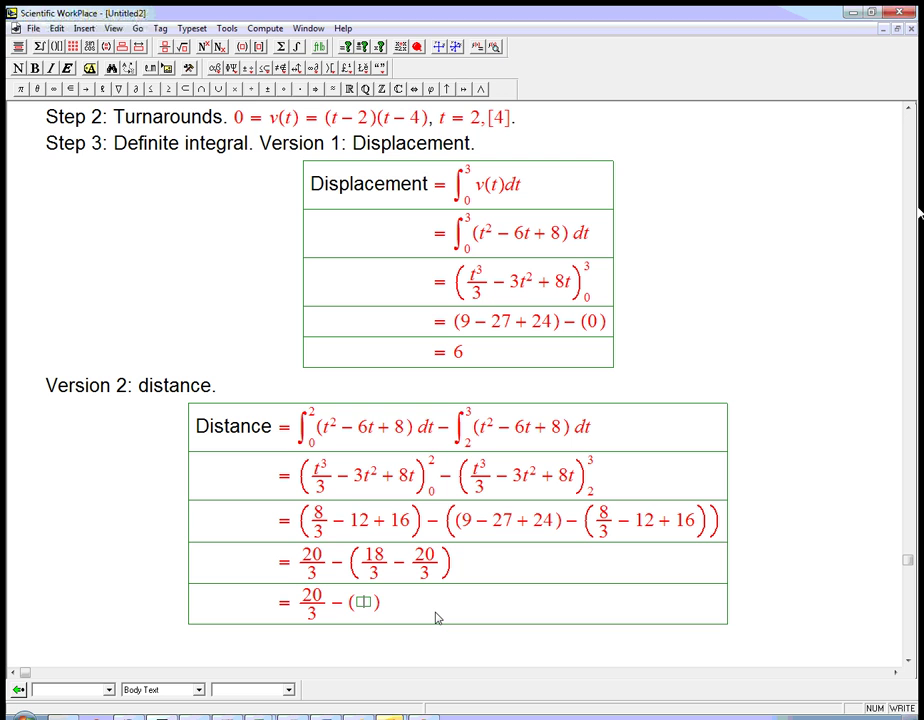
type("-")
key("ctrl+f")
type("2/")
key("Tab")
type("3")
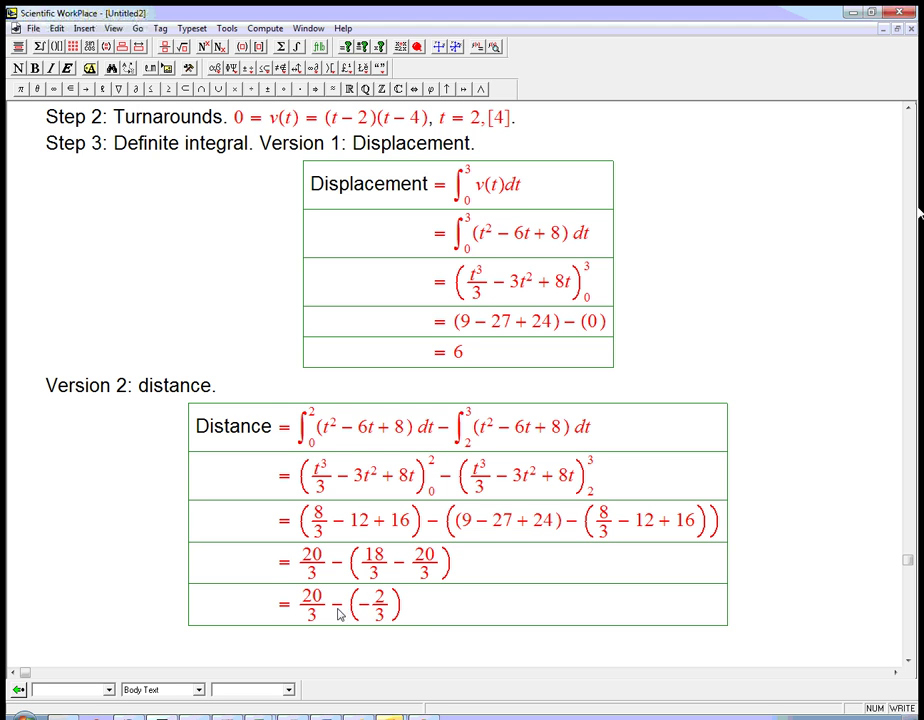
Add a sixth distance line reading "= 20/3 + 2/3" in stacked fractions.
left_click(410, 618)
key("Return")
key("ctrl+f")
type("20")
key("Tab")
type("3")
type("=")
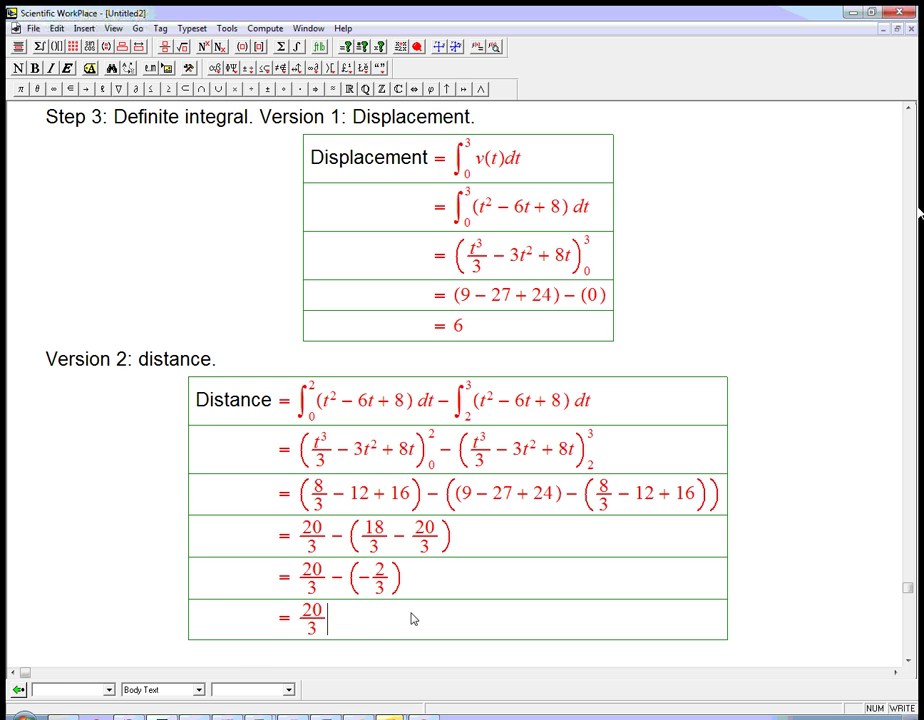
type("+")
key("ctrl+f")
type("2/")
key("Tab")
type("3")
Finish the distance calculation with a seventh line reading "= 22/3" as a stacked fraction.
key("Return")
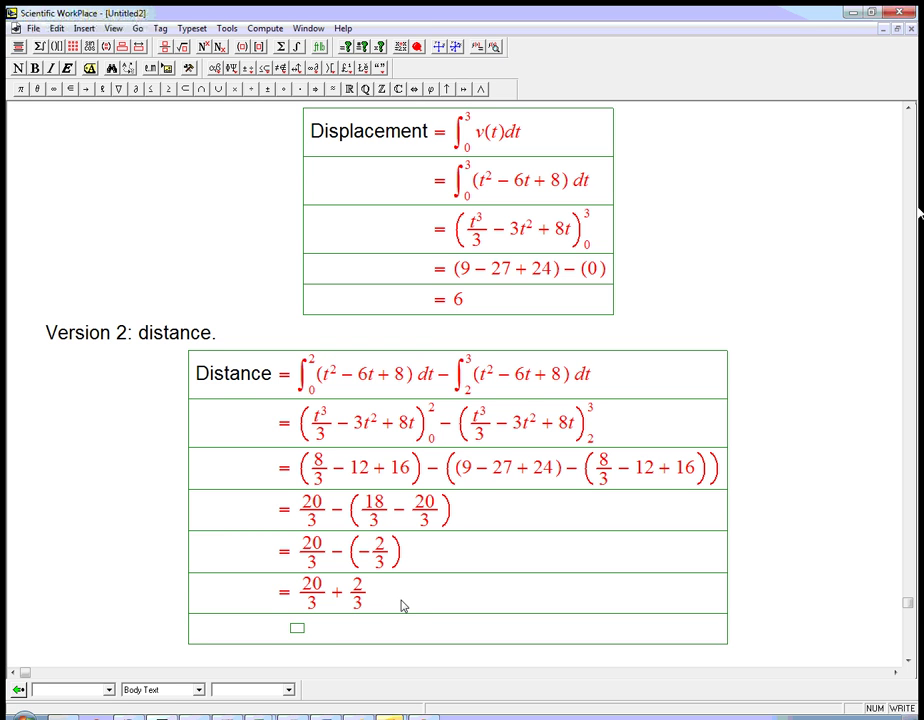
type("=")
key("ctrl+f")
type("22")
key("Tab")
type("3")
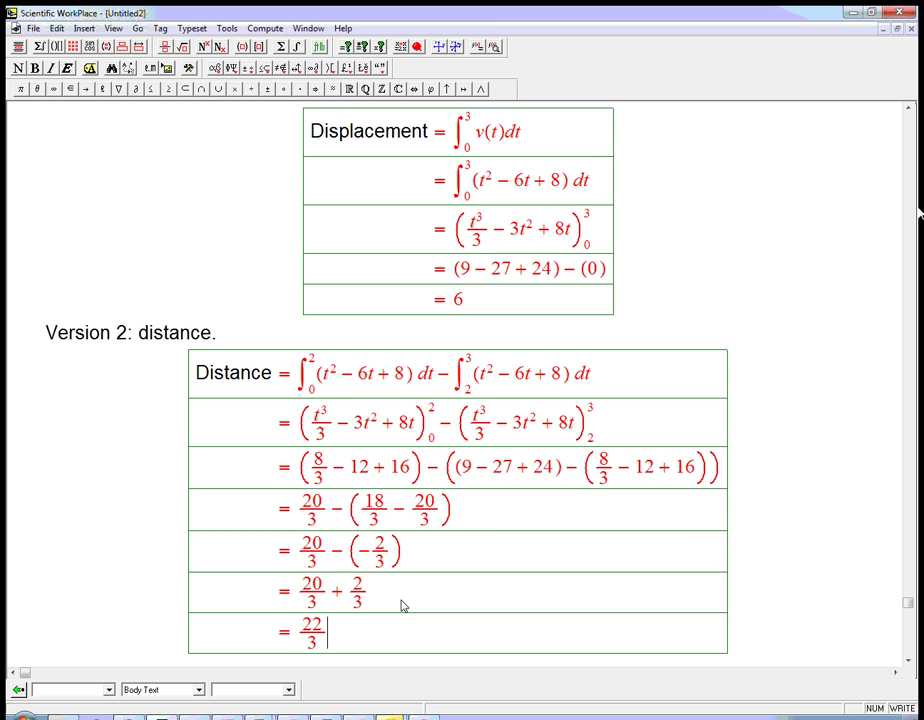